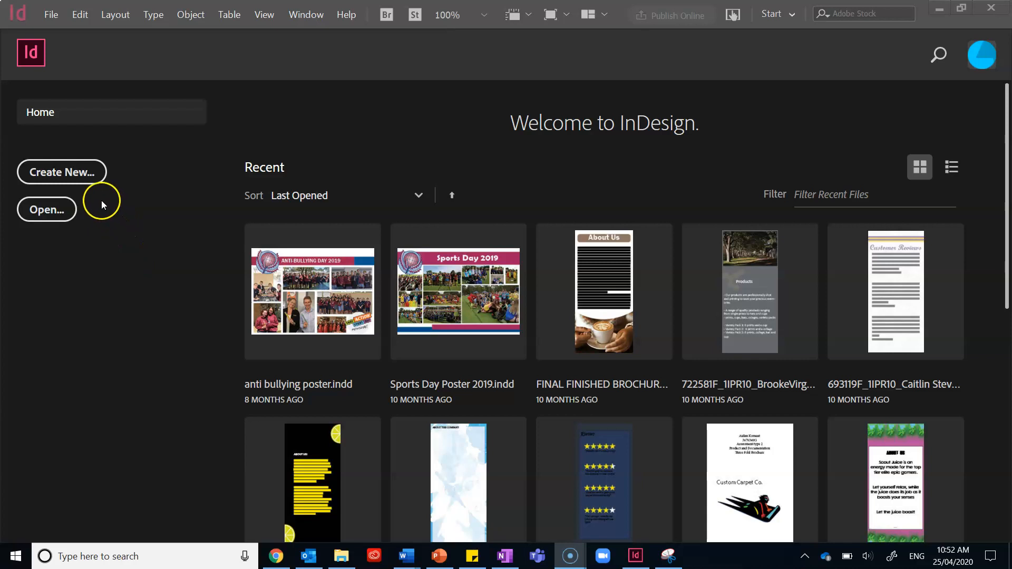
Start a new print document using the A4 blank preset
{"action": "left_click", "coordinate": [92, 172]}
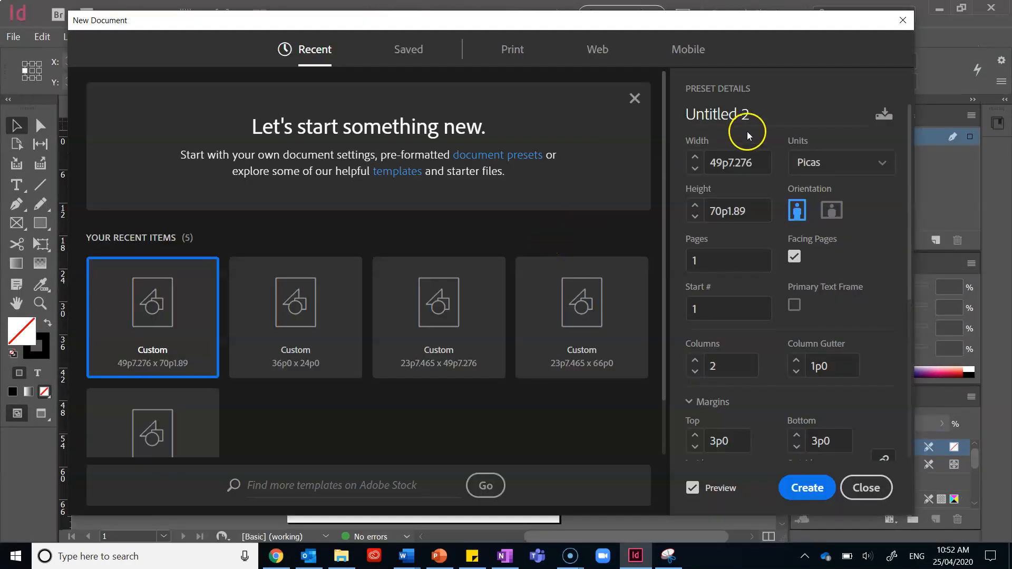
{"action": "left_click", "coordinate": [512, 60]}
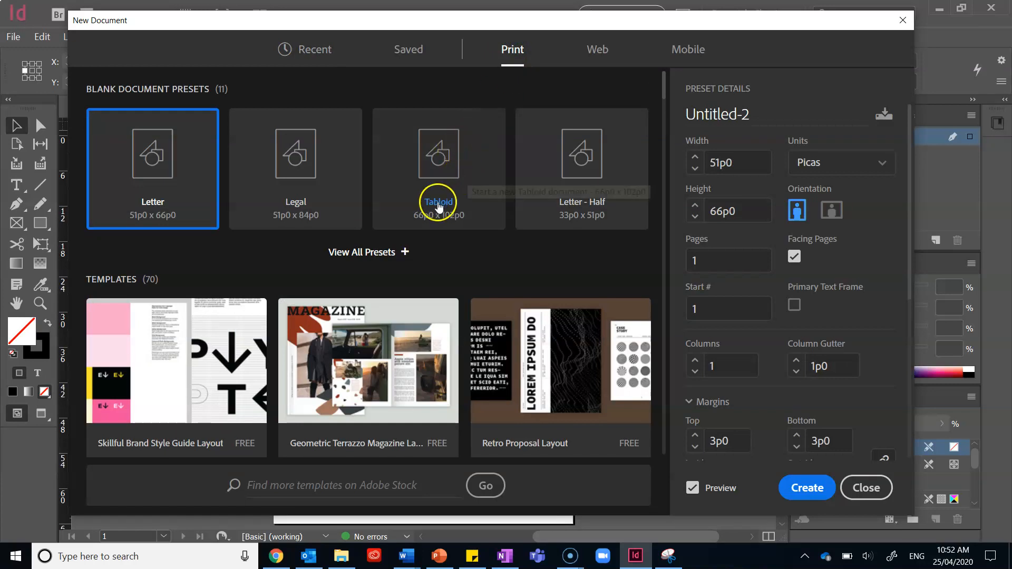
{"action": "left_click", "coordinate": [387, 253]}
{"action": "left_click", "coordinate": [444, 289]}
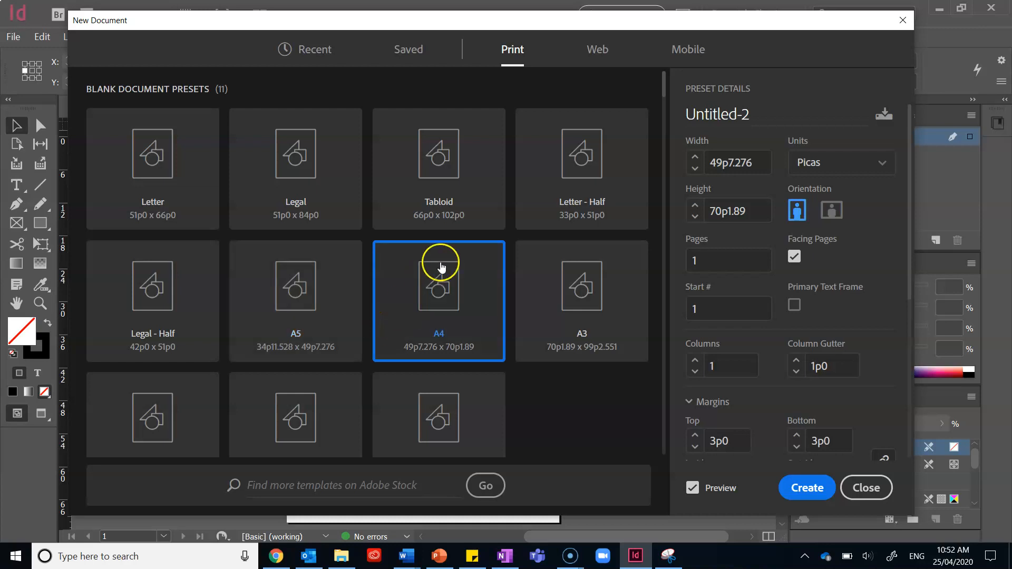
Turn off facing pages and set the document units to Centimeters
{"action": "left_click", "coordinate": [796, 256]}
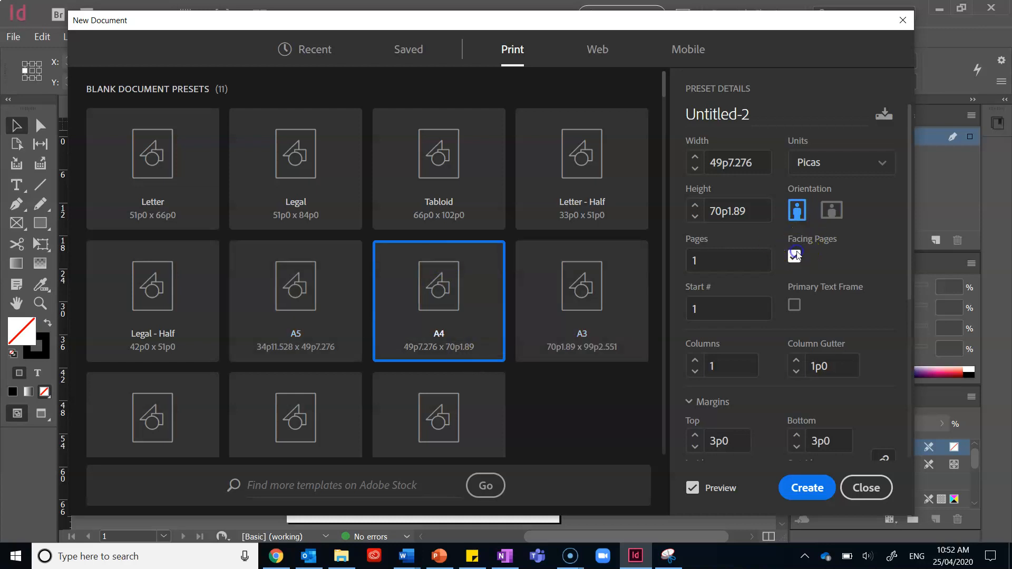
{"action": "left_click", "coordinate": [824, 162]}
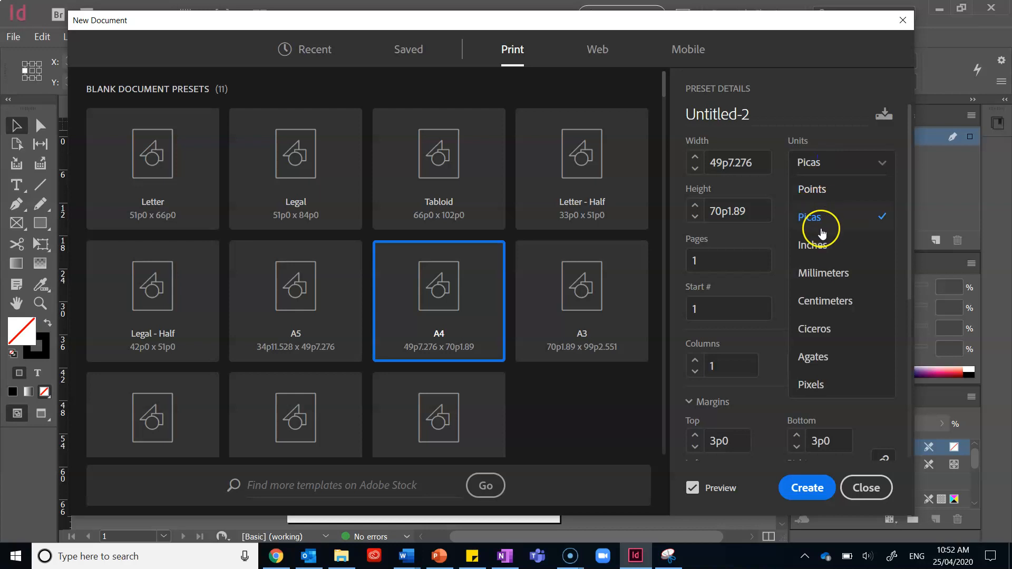
{"action": "left_click", "coordinate": [837, 294]}
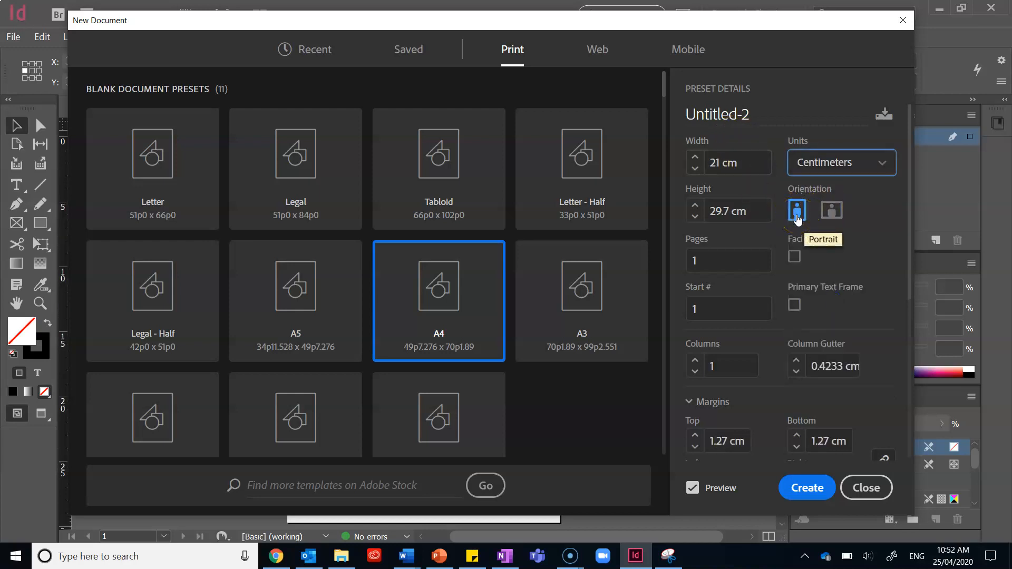
Set the document to 6 pages with 2 columns and create it
{"action": "left_click", "coordinate": [754, 257]}
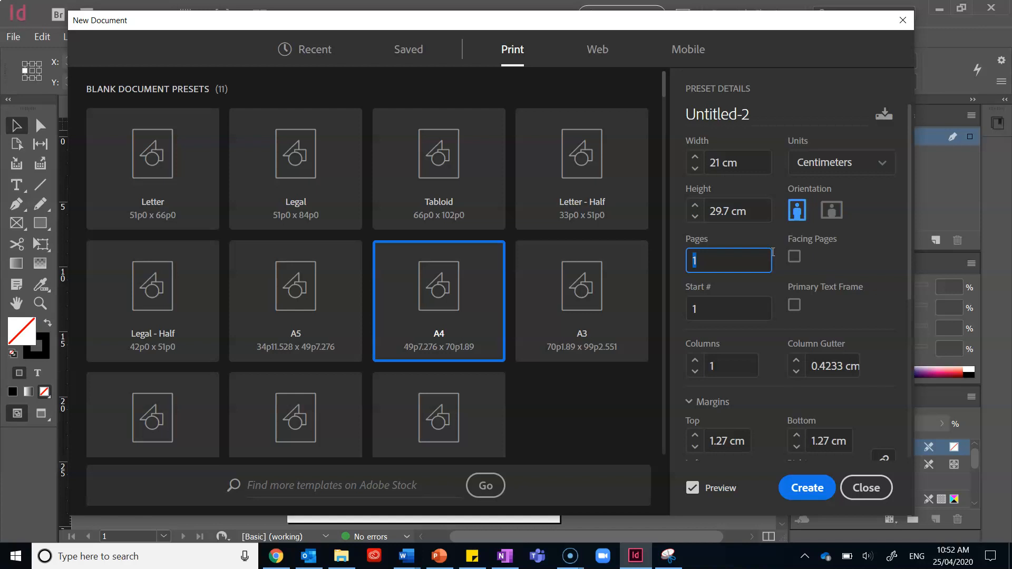
{"action": "left_click", "coordinate": [694, 362]}
{"action": "scroll", "coordinate": [723, 378], "scroll_direction": "down", "scroll_amount": 2}
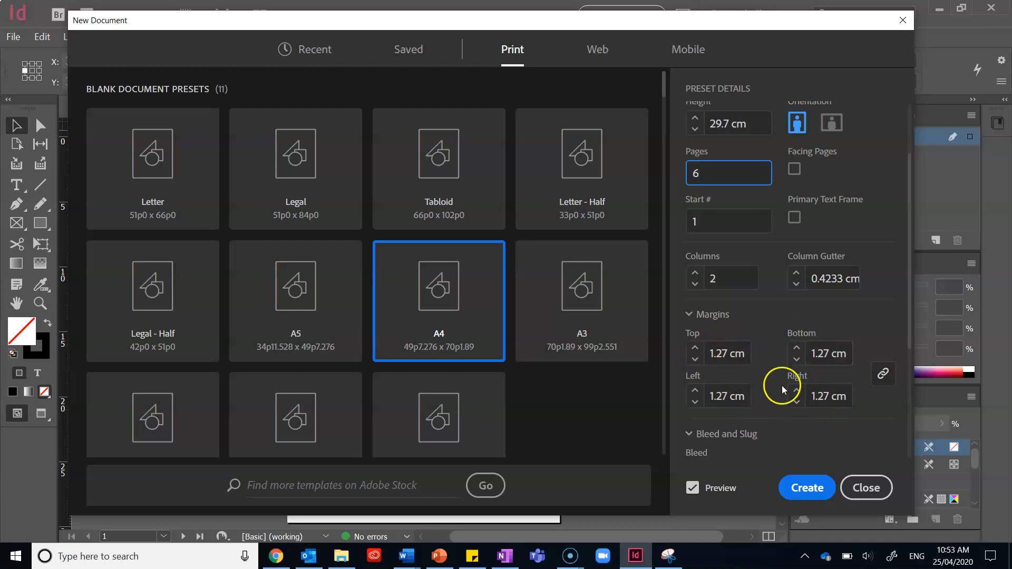
{"action": "scroll", "coordinate": [778, 385], "scroll_direction": "down", "scroll_amount": 4}
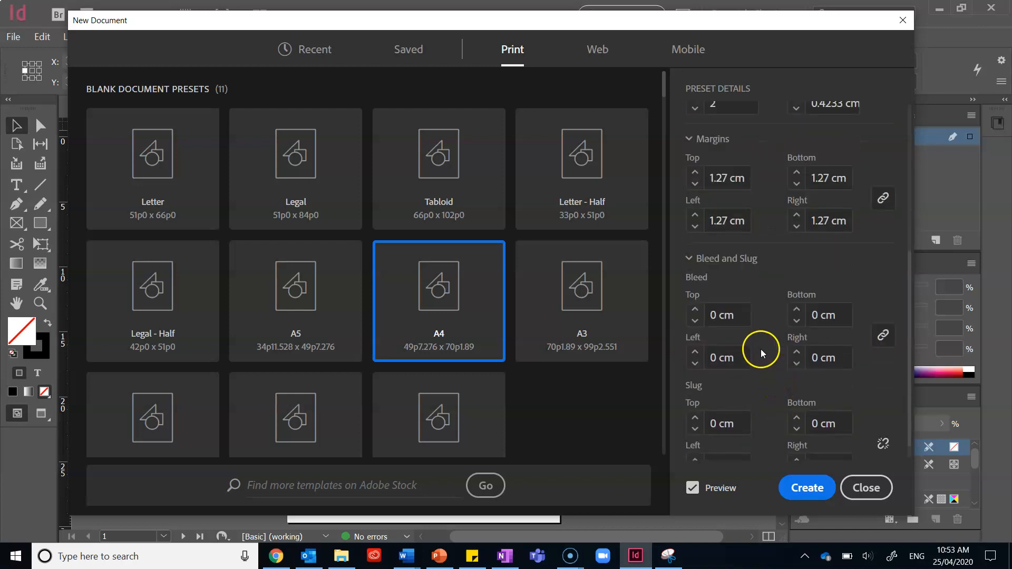
{"action": "scroll", "coordinate": [758, 347], "scroll_direction": "down", "scroll_amount": 1}
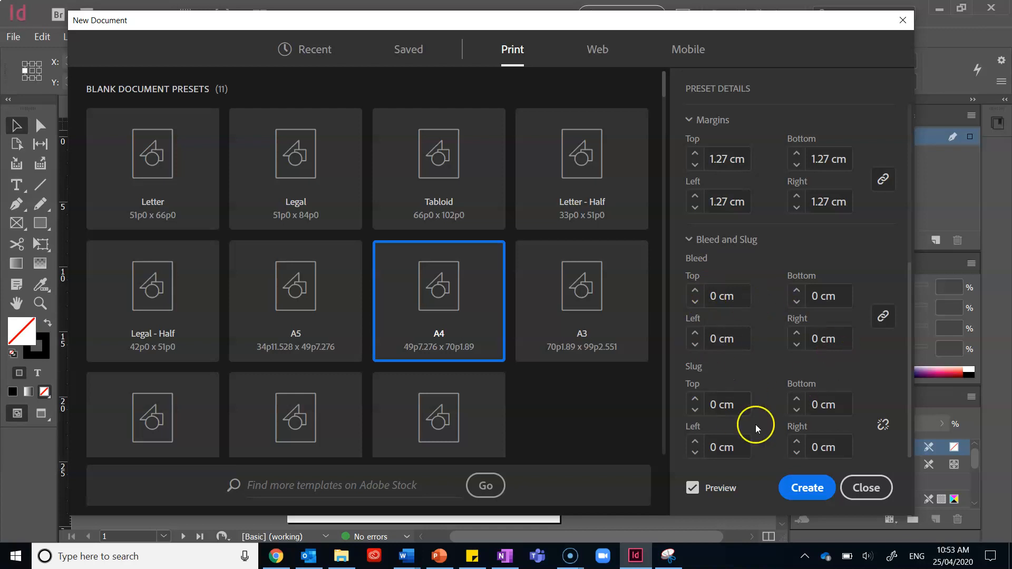
{"action": "left_click", "coordinate": [796, 479]}
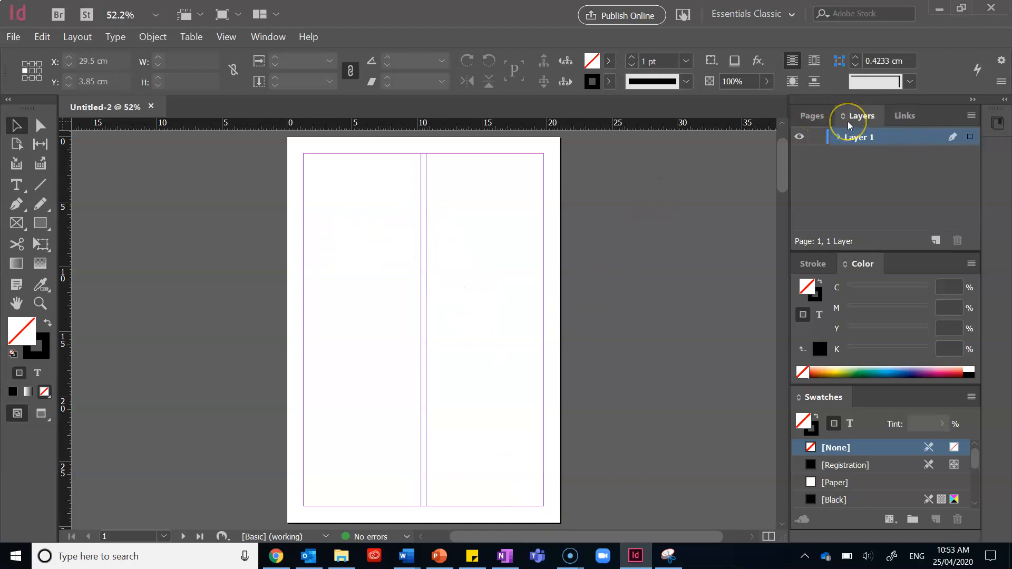
Open the Pages panel, enlarge it, and browse through the page thumbnails
{"action": "left_click", "coordinate": [841, 140]}
{"action": "left_click", "coordinate": [838, 137]}
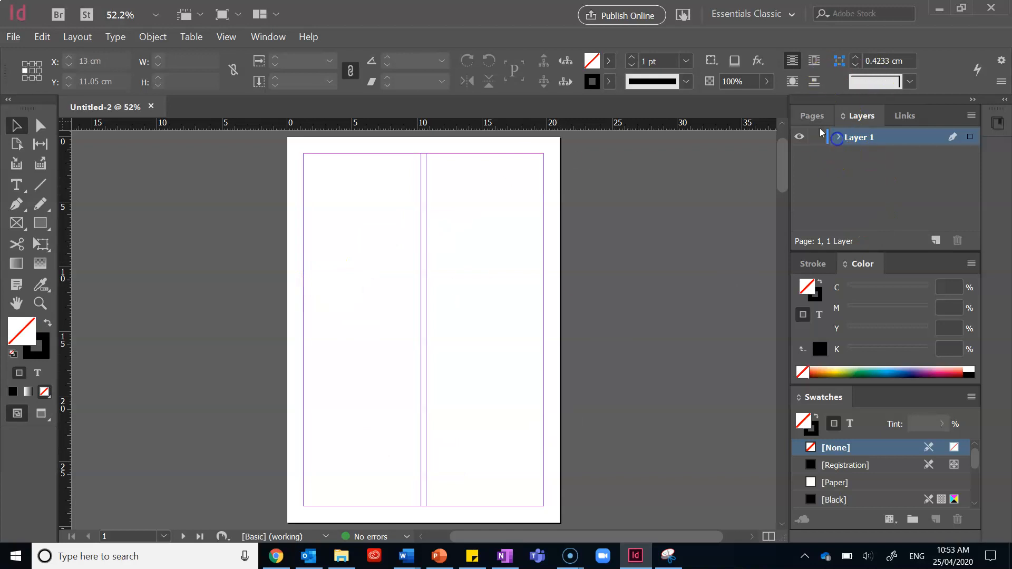
{"action": "left_click", "coordinate": [812, 115]}
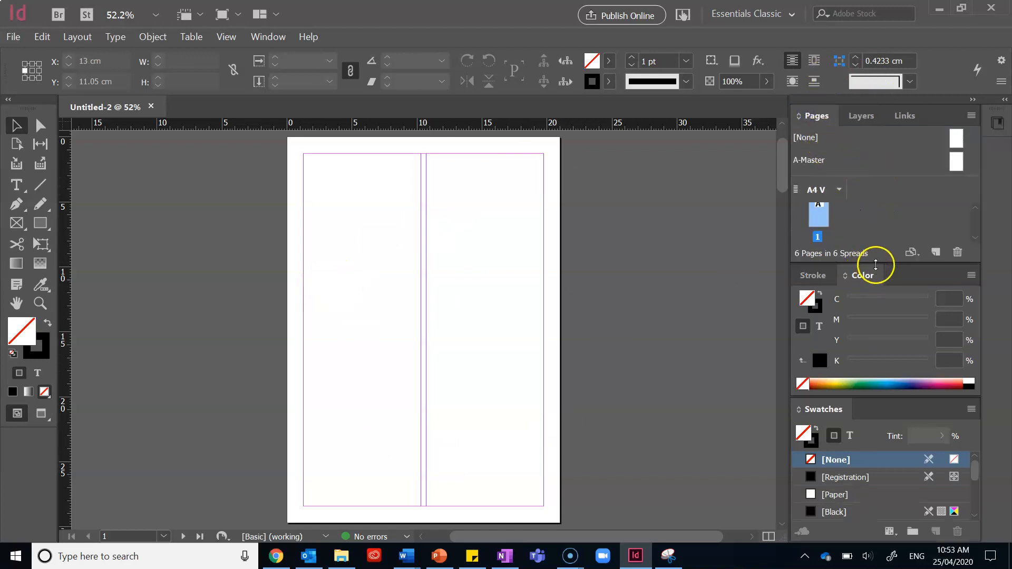
{"action": "left_click_drag", "start_coordinate": [875, 266], "coordinate": [876, 333]}
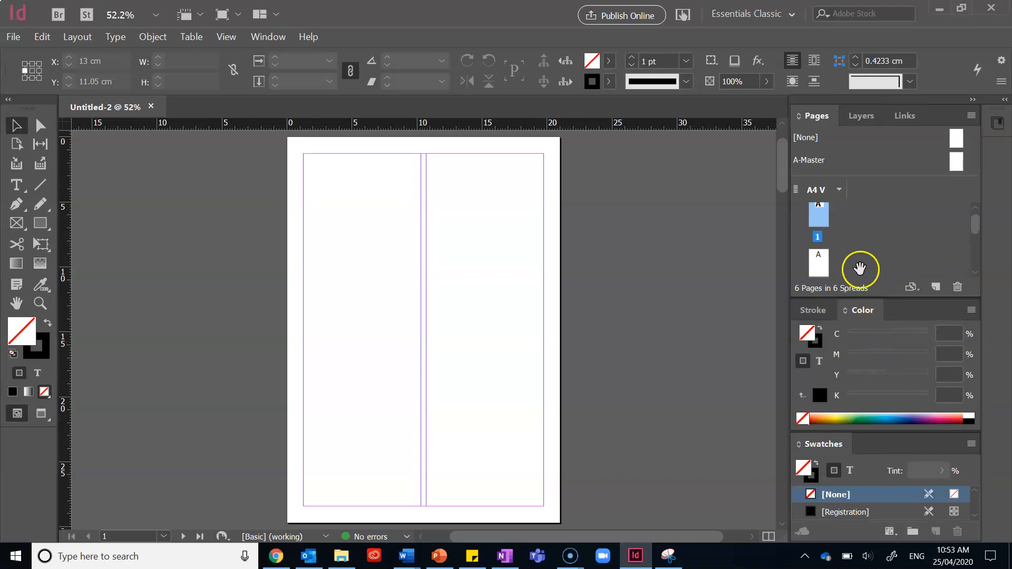
{"action": "scroll", "coordinate": [860, 226], "scroll_direction": "down", "scroll_amount": 1}
{"action": "scroll", "coordinate": [830, 224], "scroll_direction": "up", "scroll_amount": 1}
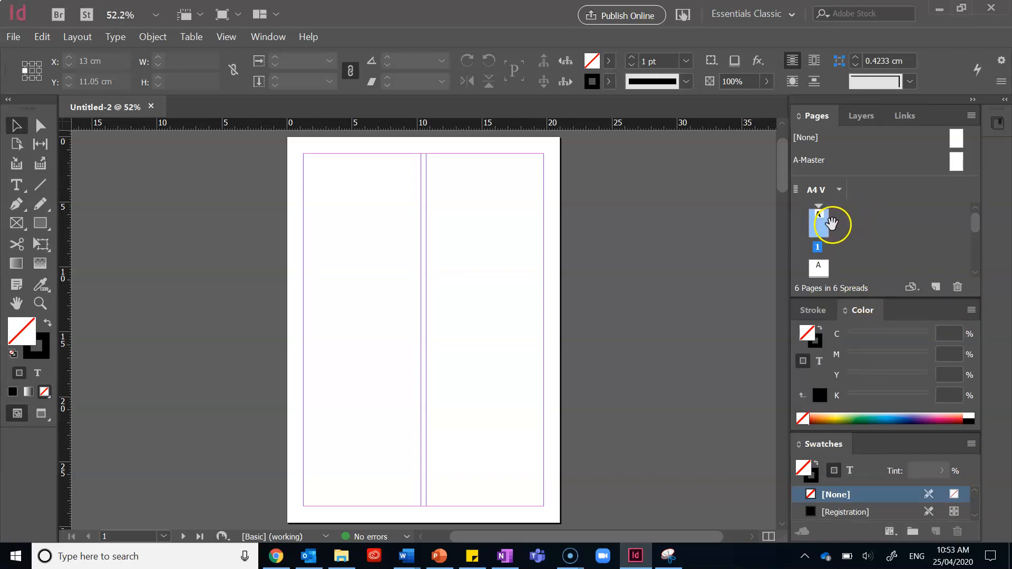
{"action": "left_click", "coordinate": [820, 269]}
{"action": "scroll", "coordinate": [845, 234], "scroll_direction": "down", "scroll_amount": 3}
{"action": "scroll", "coordinate": [822, 241], "scroll_direction": "down", "scroll_amount": 2}
{"action": "left_click", "coordinate": [864, 230]}
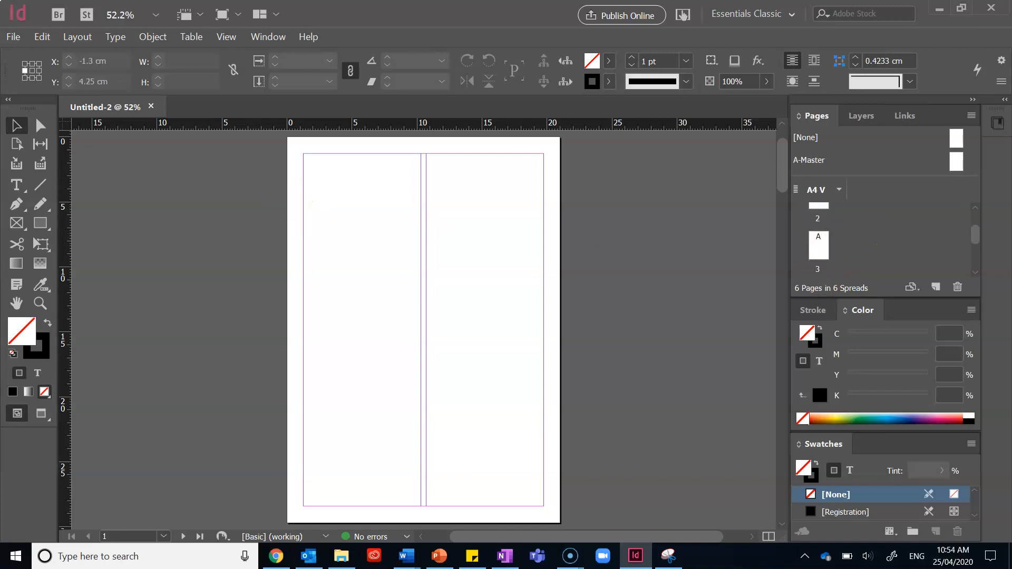
Draw a text frame about 13 cm wide and 6 cm tall near the top-left of page 1
{"action": "key", "text": "t"}
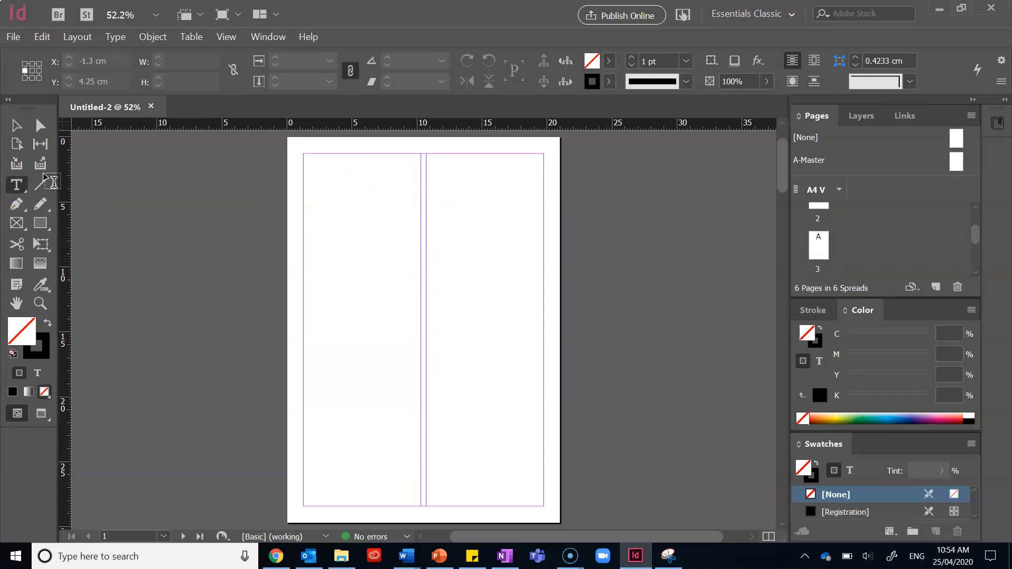
{"action": "left_click_drag", "start_coordinate": [315, 173], "coordinate": [487, 250]}
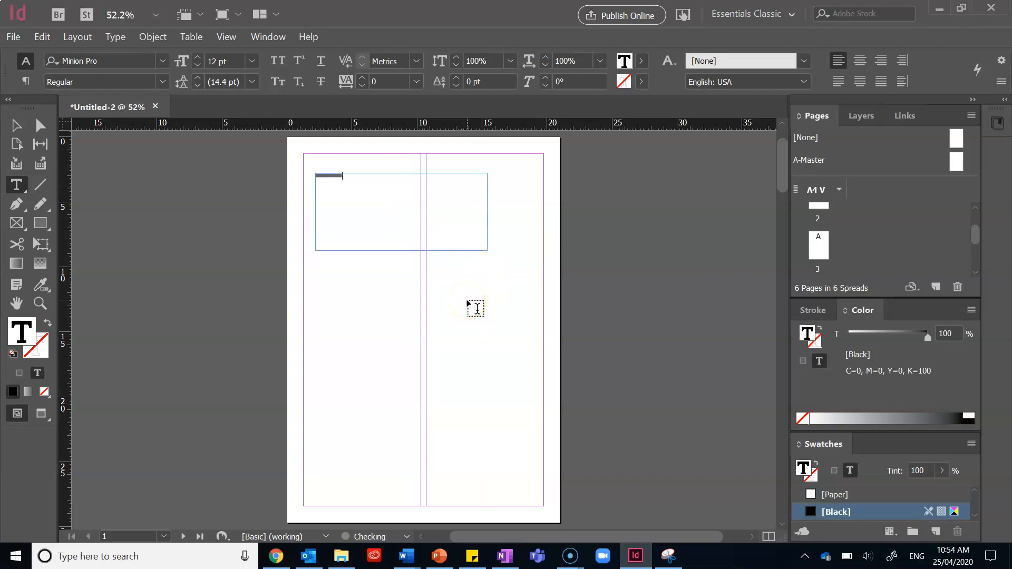
Select the text in the frame and change its font to Broadway
{"action": "key", "text": "ctrl+="}
{"action": "key", "text": "ctrl+="}
{"action": "key", "text": "ctrl+="}
{"action": "key", "text": "ctrl+="}
{"action": "triple_click", "coordinate": [463, 335]}
{"action": "left_click", "coordinate": [157, 69]}
{"action": "scroll", "coordinate": [166, 269], "scroll_direction": "down", "scroll_amount": 2}
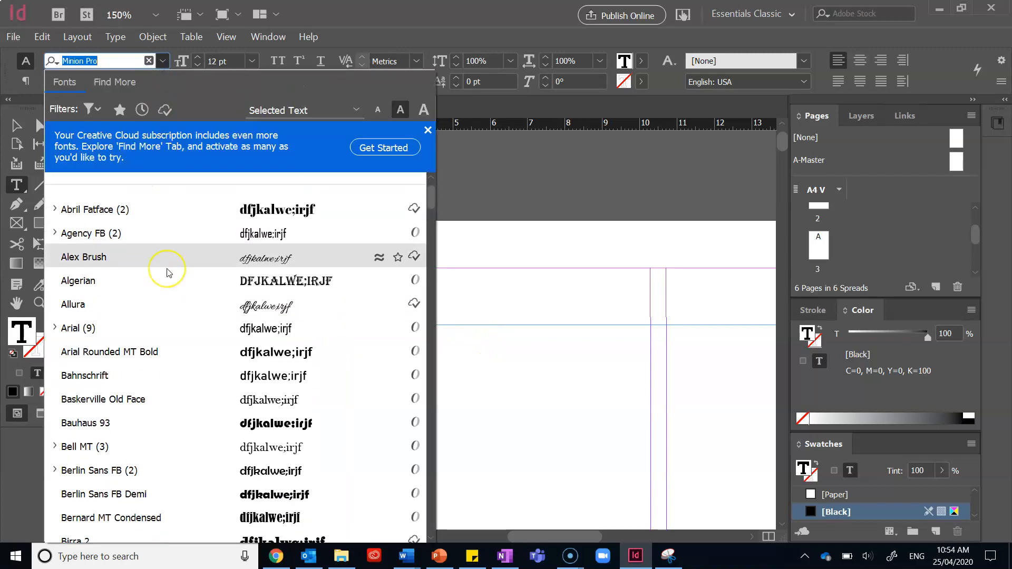
{"action": "scroll", "coordinate": [166, 271], "scroll_direction": "down", "scroll_amount": 8}
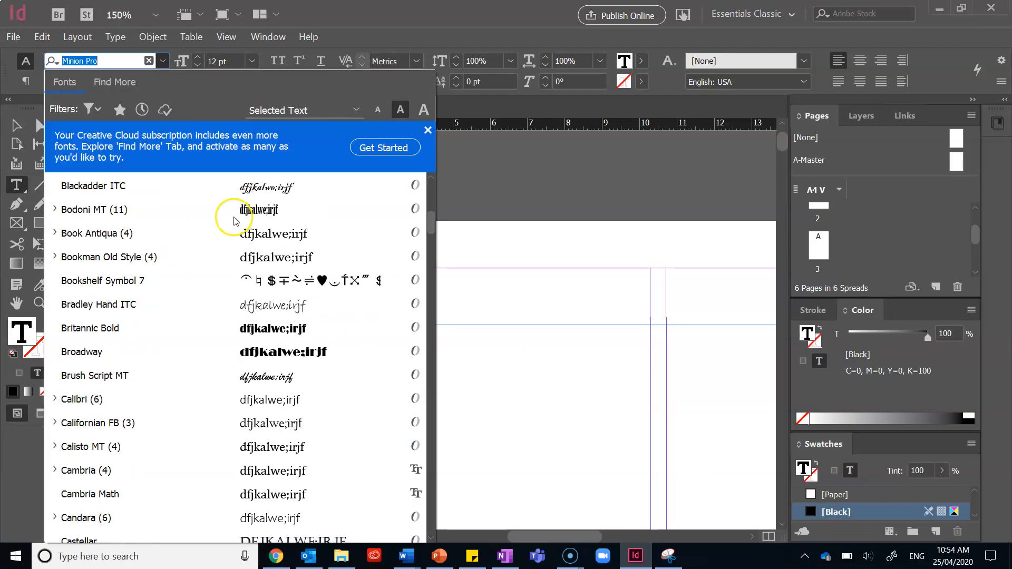
{"action": "left_click", "coordinate": [274, 351]}
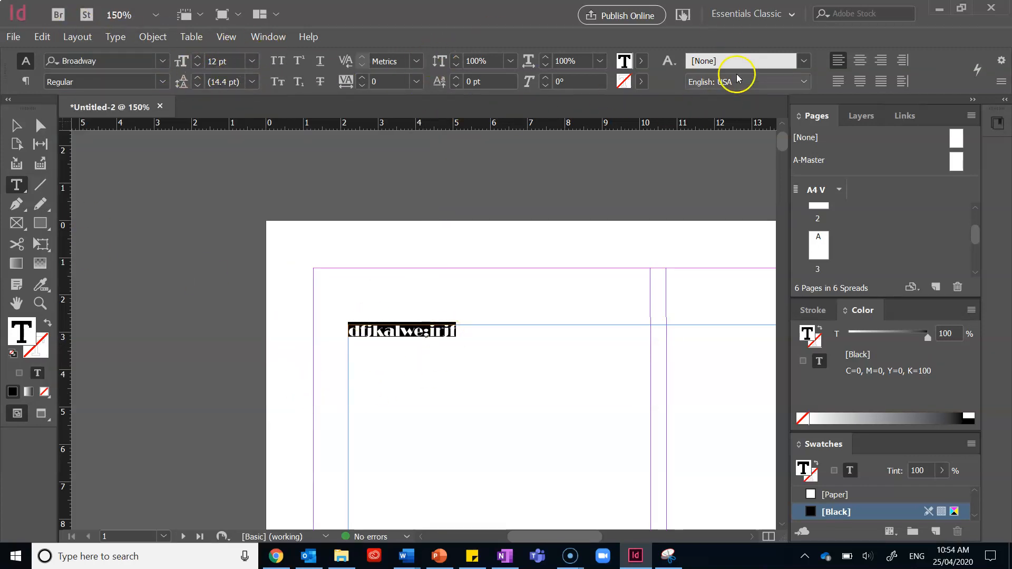
{"action": "left_click", "coordinate": [782, 19]}
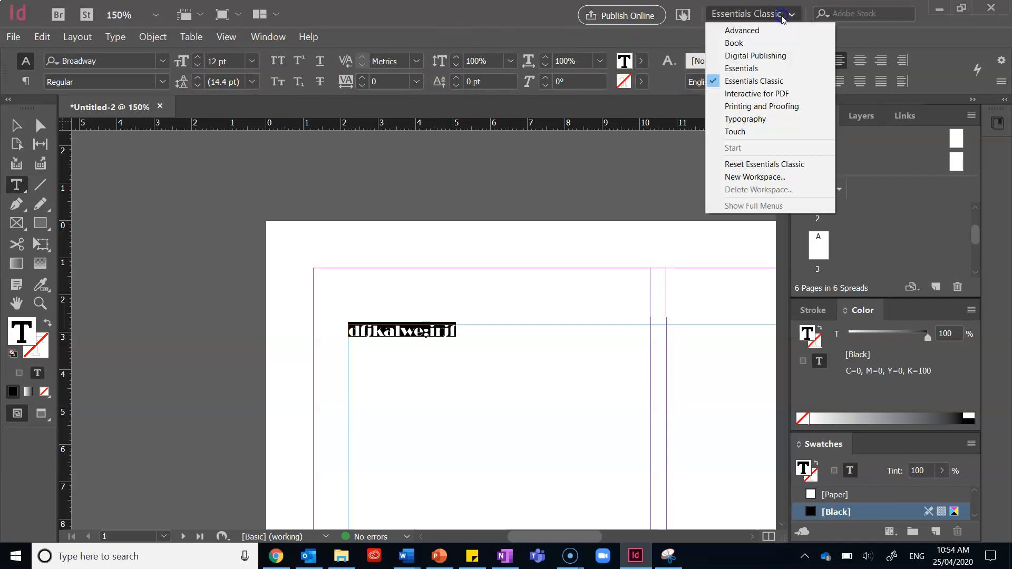
{"action": "left_click", "coordinate": [769, 86]}
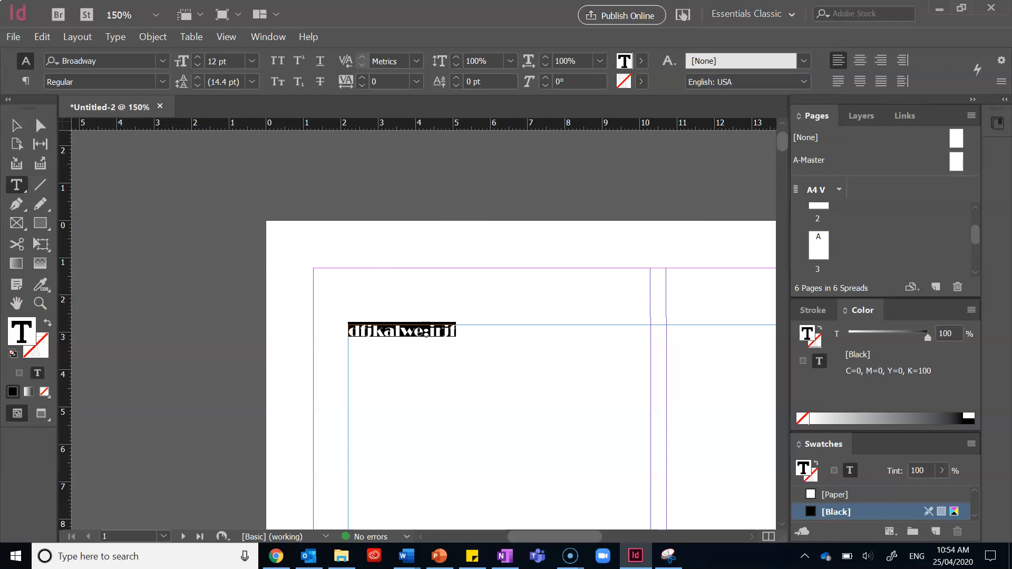
{"action": "left_click", "coordinate": [24, 226]}
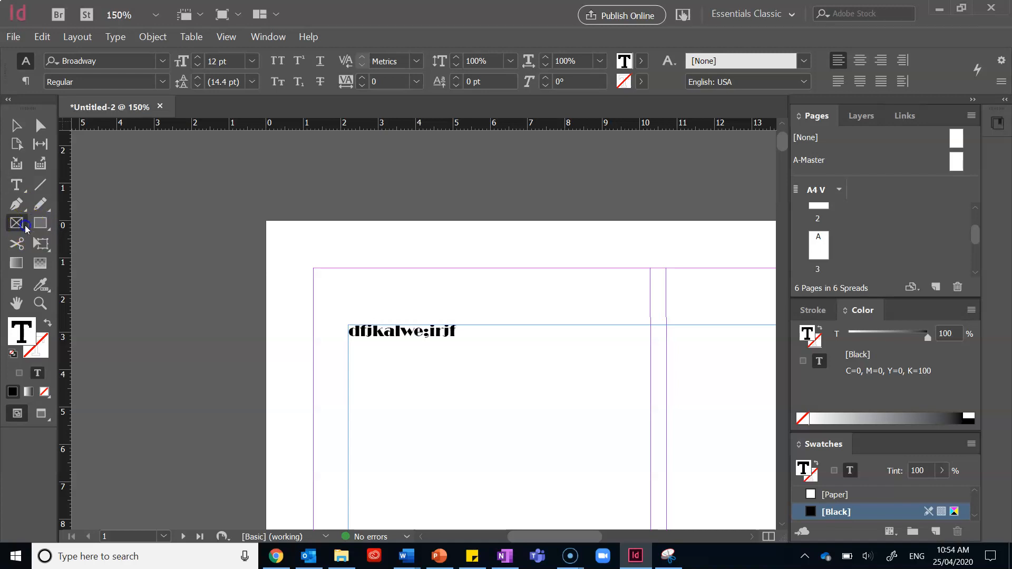
{"action": "left_click", "coordinate": [45, 229]}
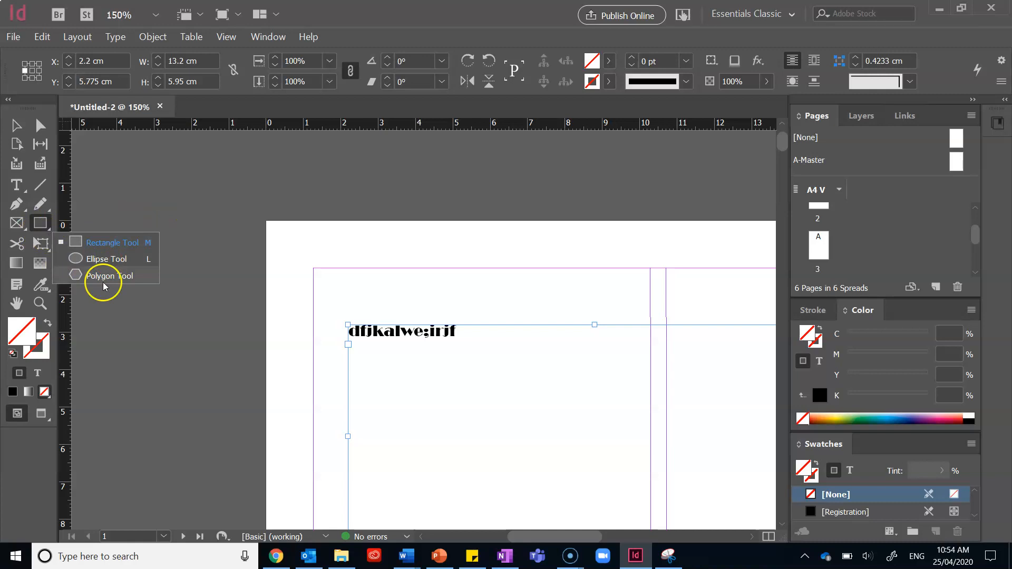
{"action": "left_click", "coordinate": [18, 224]}
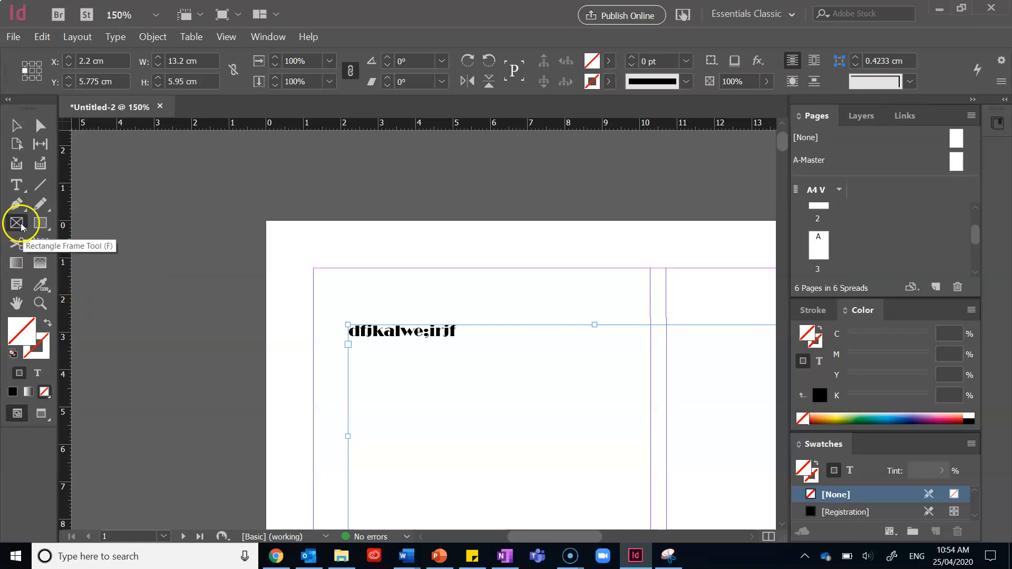
{"action": "left_click", "coordinate": [21, 225]}
{"action": "left_click", "coordinate": [79, 241]}
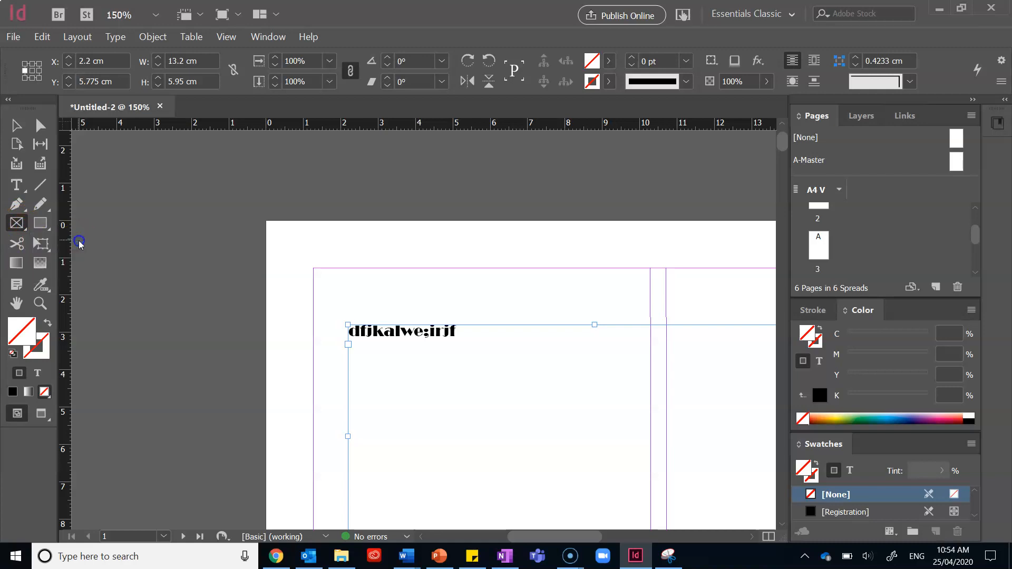
{"action": "left_click", "coordinate": [23, 38]}
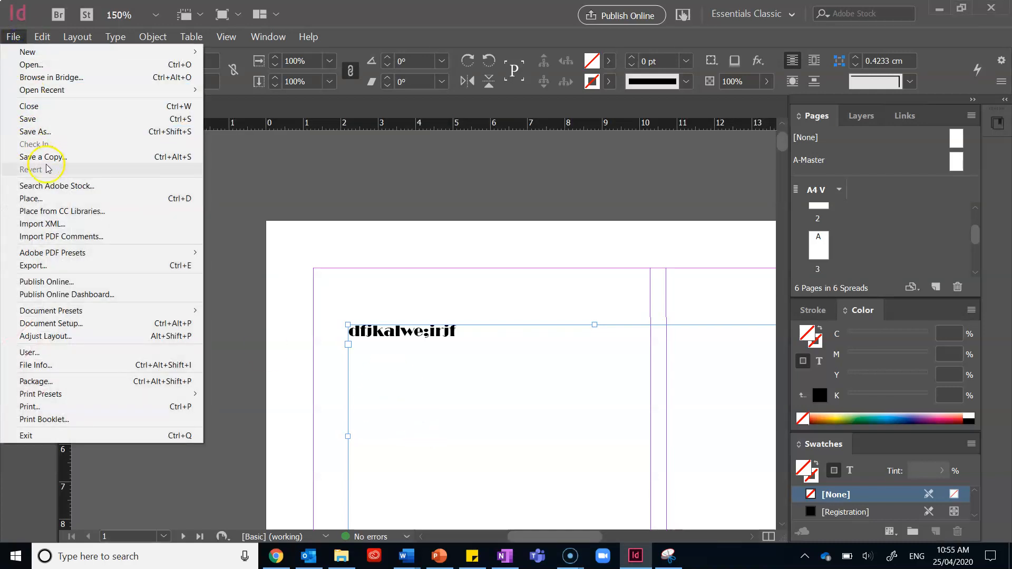
{"action": "left_click", "coordinate": [62, 204]}
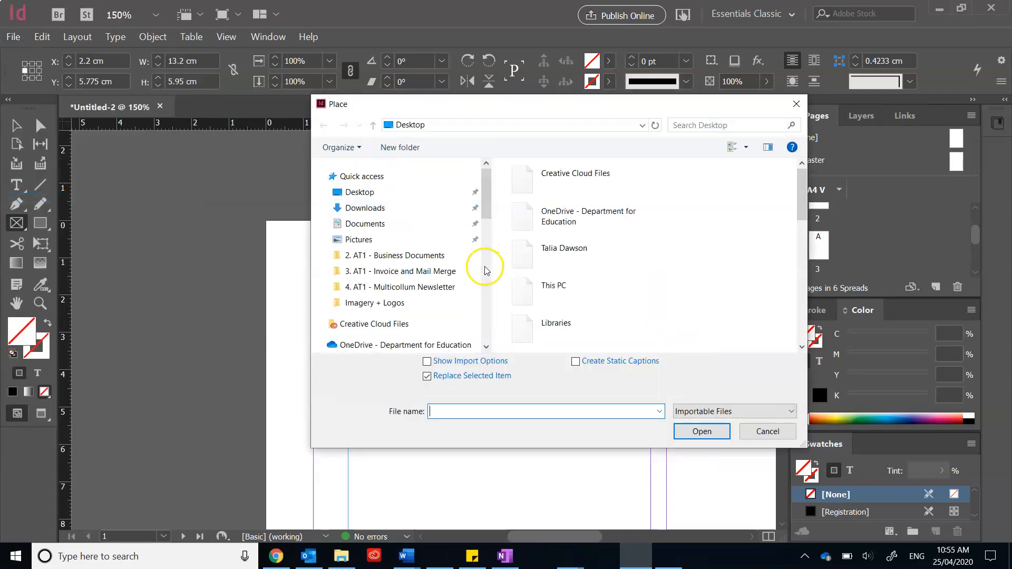
{"action": "scroll", "coordinate": [490, 216], "scroll_direction": "down", "scroll_amount": 2}
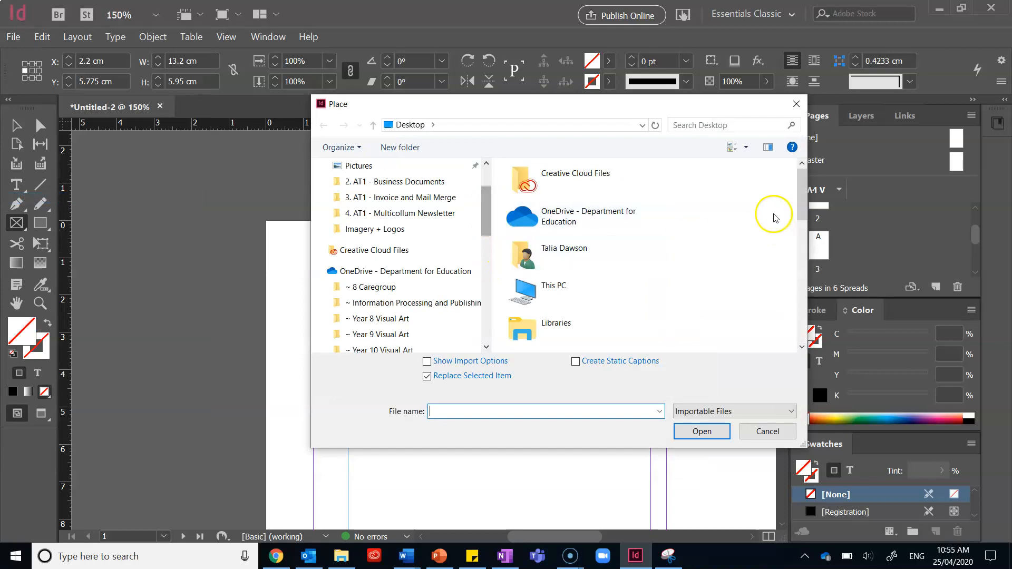
{"action": "left_click_drag", "start_coordinate": [798, 211], "coordinate": [798, 263]}
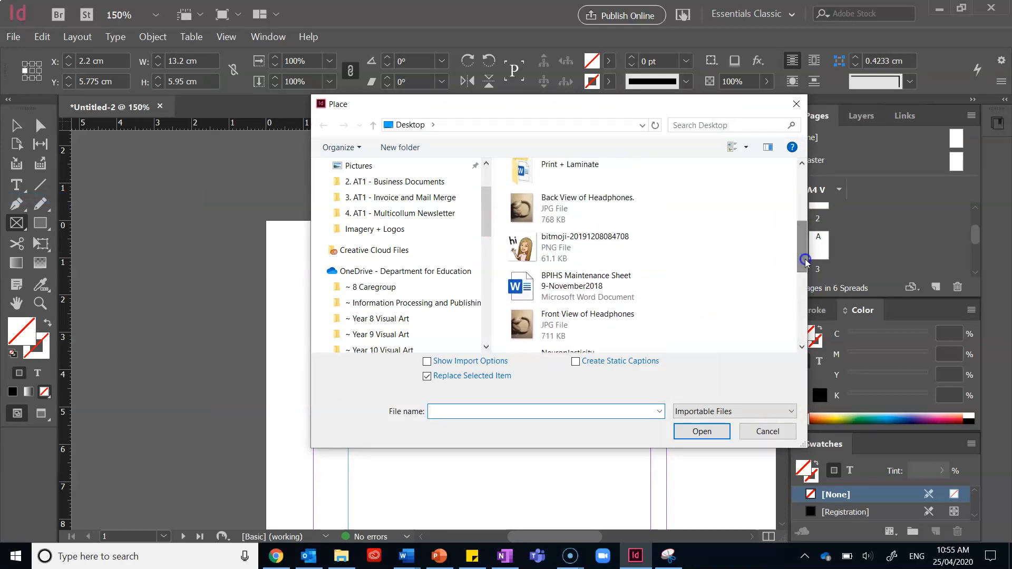
{"action": "left_click", "coordinate": [566, 253]}
{"action": "left_click", "coordinate": [704, 431]}
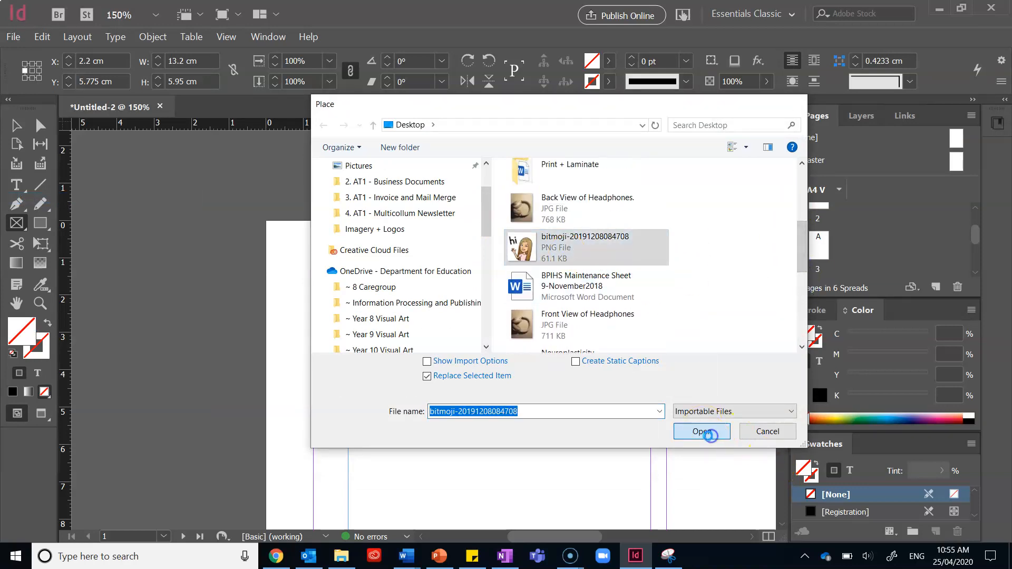
{"action": "scroll", "coordinate": [535, 277], "scroll_direction": "down", "scroll_amount": 4}
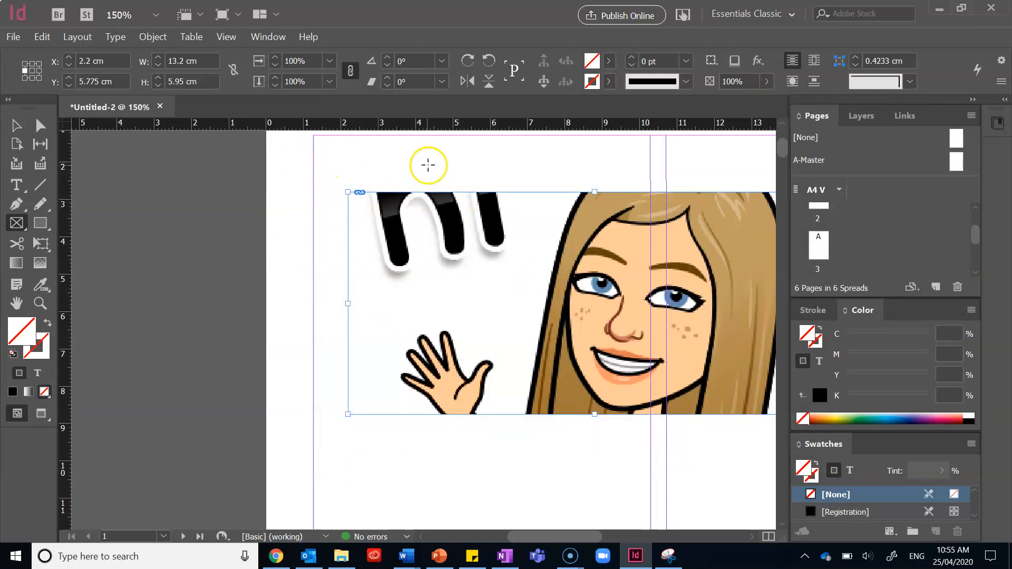
{"action": "key", "text": "ctrl+1"}
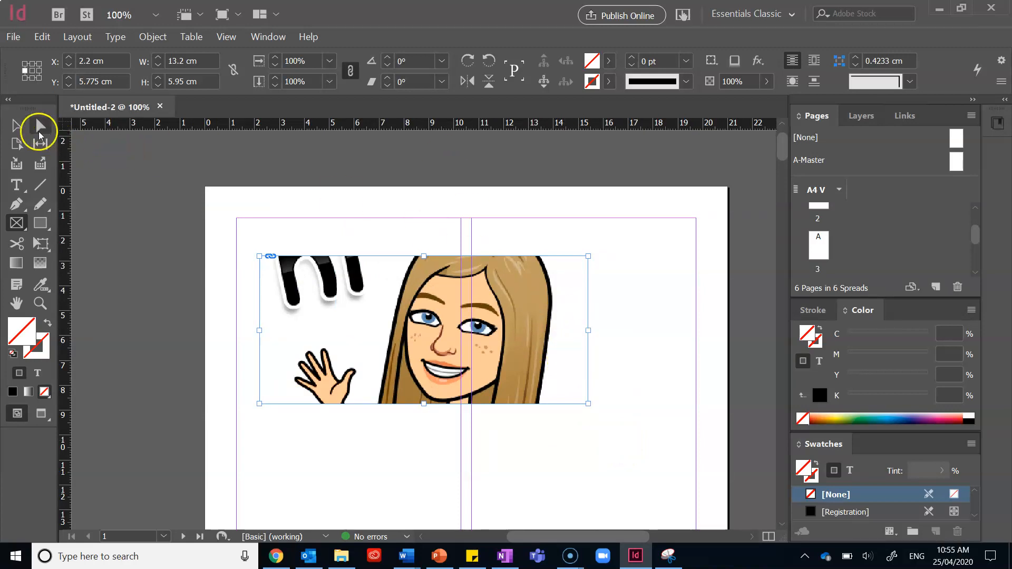
{"action": "left_click", "coordinate": [18, 127]}
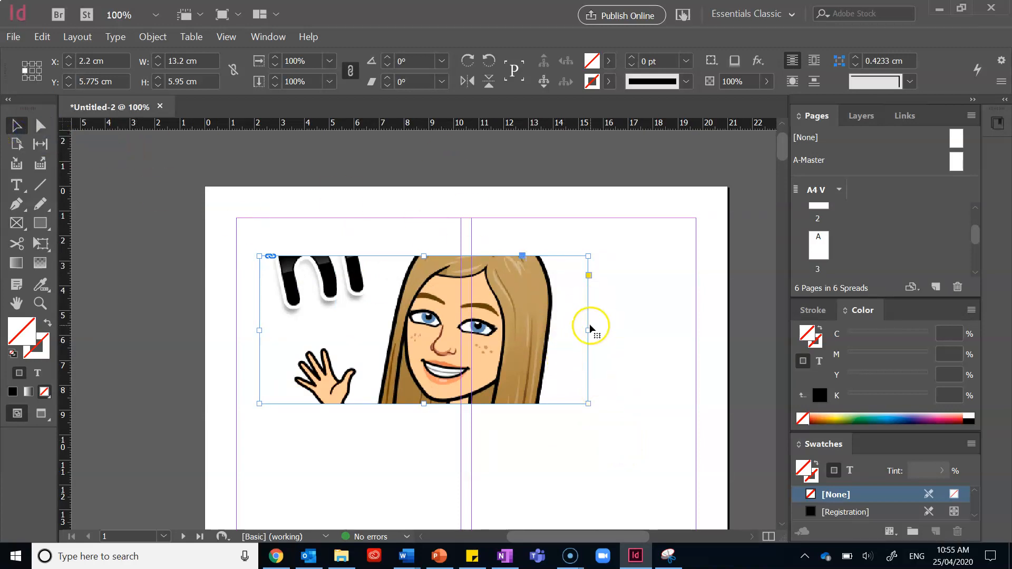
Resize the image frame to the width of the left column and move it up to the top-left margin
{"action": "left_click_drag", "start_coordinate": [587, 330], "coordinate": [460, 326]}
{"action": "left_click_drag", "start_coordinate": [395, 257], "coordinate": [372, 218]}
{"action": "left_click_drag", "start_coordinate": [437, 297], "coordinate": [461, 296]}
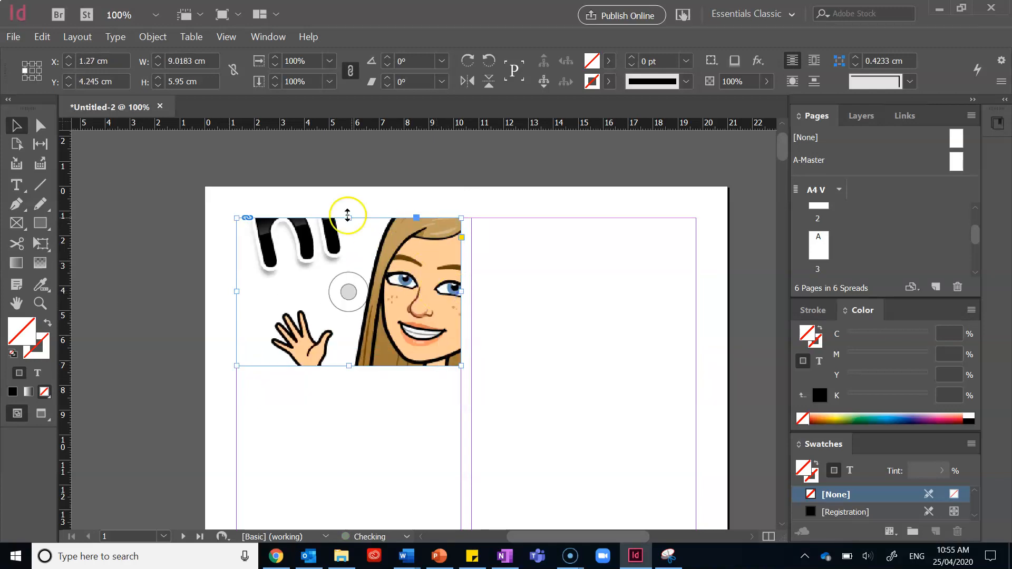
Scale the picture inside the frame to about 64% and reposition it so the waving figure fills the frame
{"action": "left_click", "coordinate": [351, 292]}
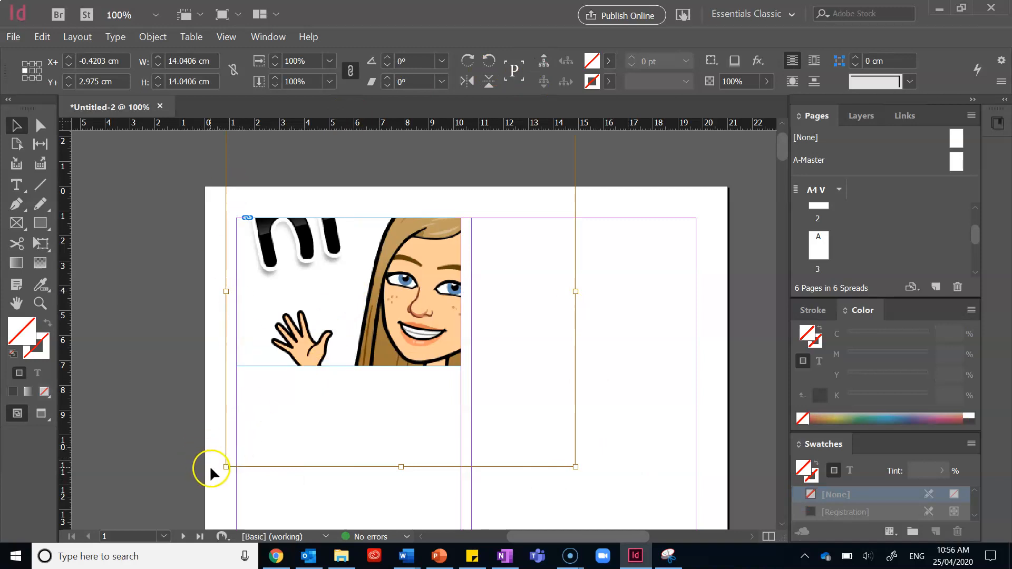
{"action": "left_click_drag", "start_coordinate": [229, 466], "coordinate": [441, 251]}
{"action": "left_click_drag", "start_coordinate": [441, 292], "coordinate": [441, 291]}
{"action": "left_click", "coordinate": [414, 217]}
{"action": "left_click", "coordinate": [392, 263]}
{"action": "left_click", "coordinate": [351, 288]}
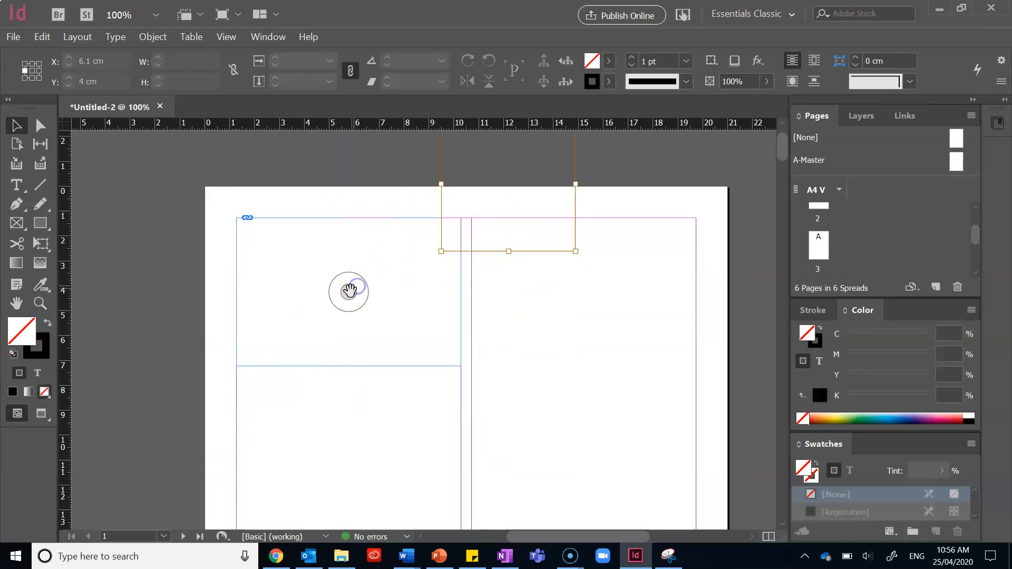
{"action": "left_click_drag", "start_coordinate": [440, 199], "coordinate": [244, 301]}
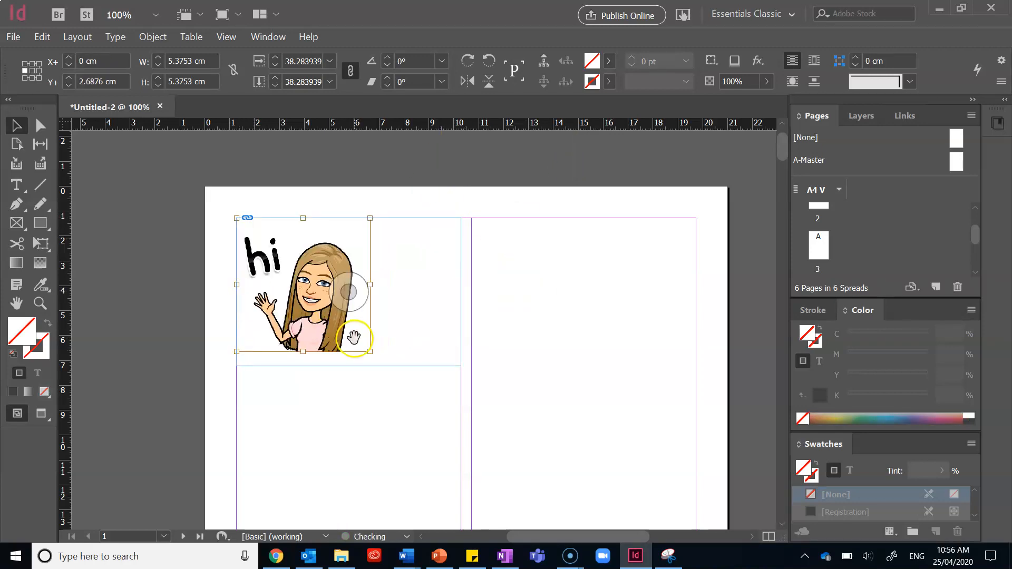
{"action": "left_click_drag", "start_coordinate": [366, 354], "coordinate": [458, 443]}
{"action": "mouse_move", "coordinate": [390, 316]}
{"action": "left_mouse_down"}
{"action": "mouse_move", "coordinate": [390, 271]}
{"action": "mouse_move", "coordinate": [403, 316]}
{"action": "mouse_move", "coordinate": [422, 324]}
{"action": "mouse_move", "coordinate": [387, 322]}
{"action": "left_mouse_up"}
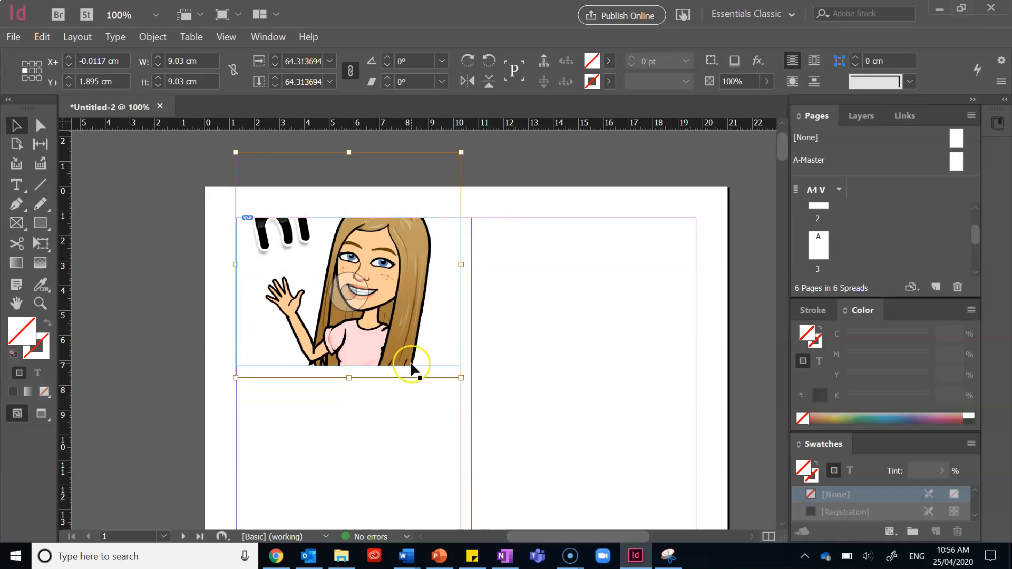
{"action": "left_click_drag", "start_coordinate": [384, 282], "coordinate": [368, 327]}
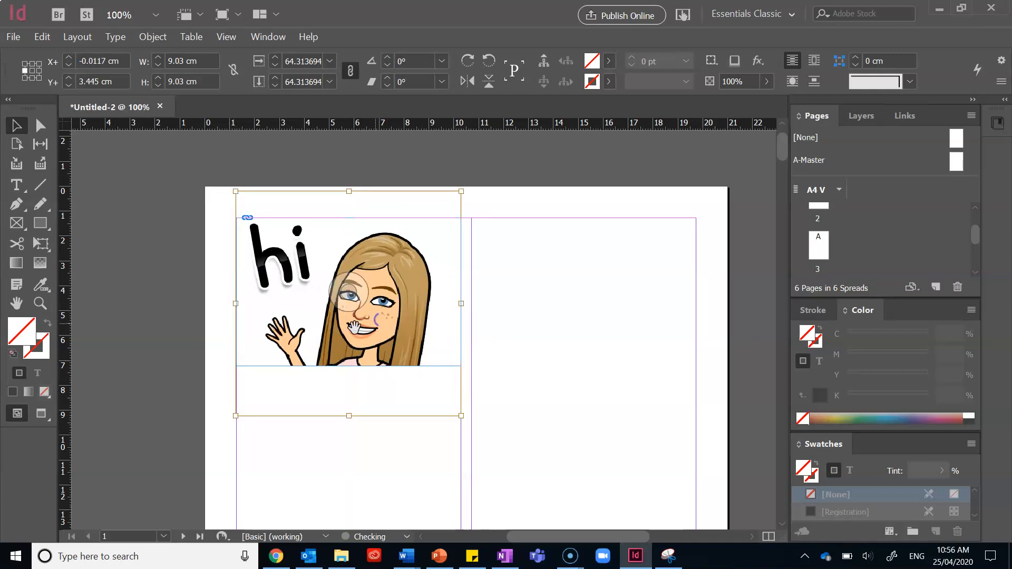
Draw an ellipse frame about 6 cm across in the right column of page 1
{"action": "left_click", "coordinate": [17, 223]}
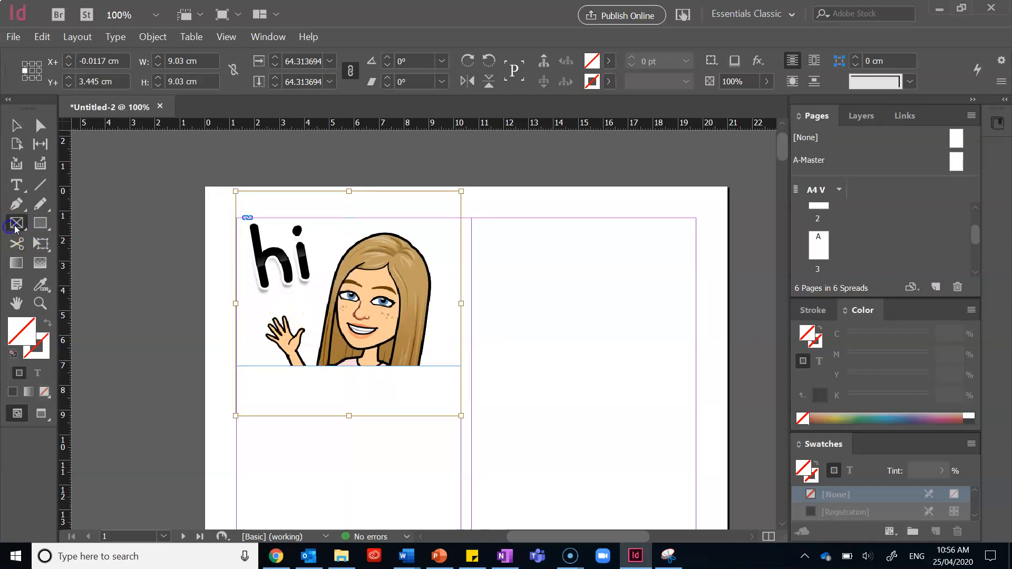
{"action": "left_click", "coordinate": [97, 258]}
{"action": "left_click_drag", "start_coordinate": [557, 295], "coordinate": [701, 429]}
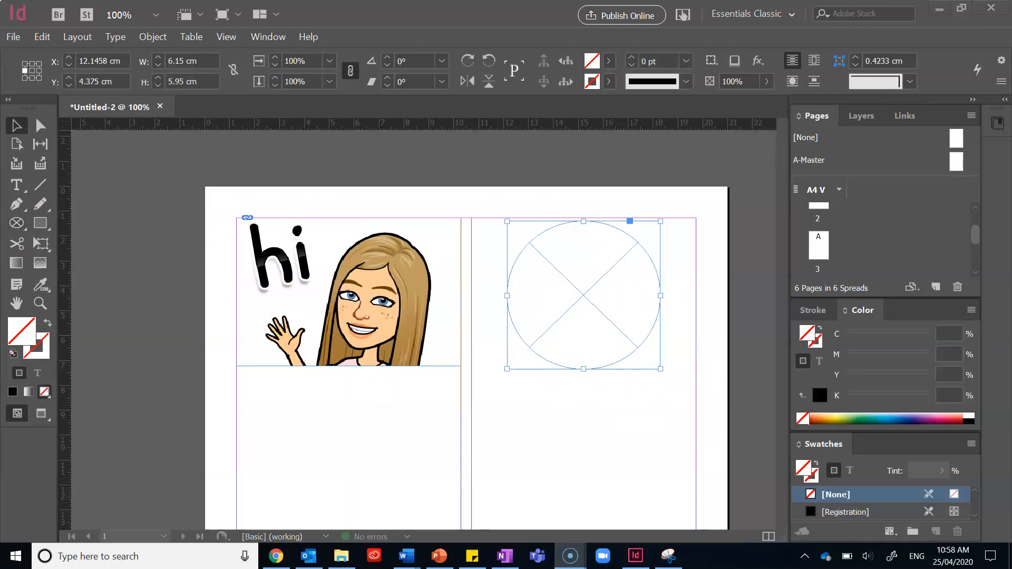
{"action": "left_click", "coordinate": [19, 226]}
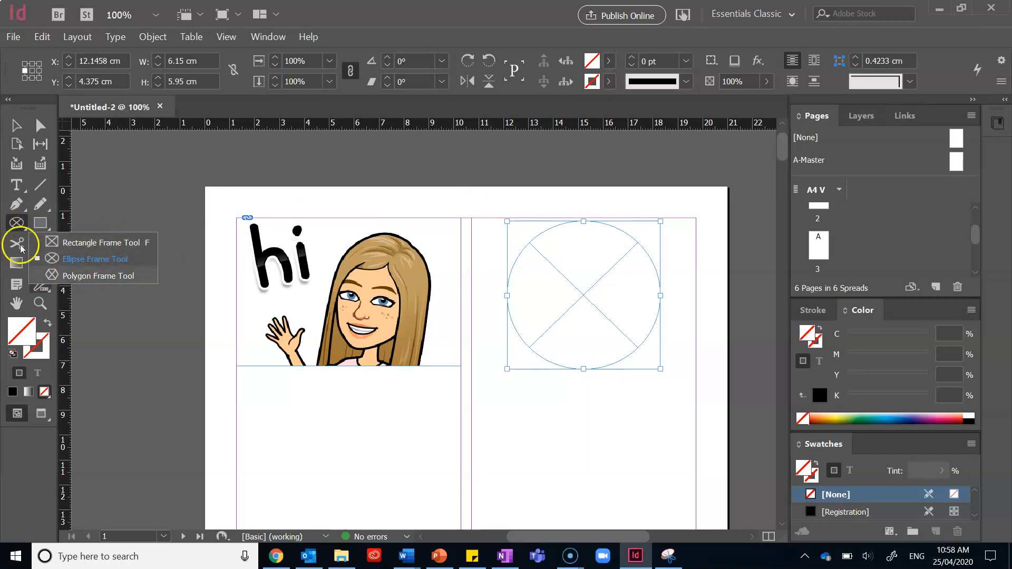
{"action": "left_click", "coordinate": [8, 36]}
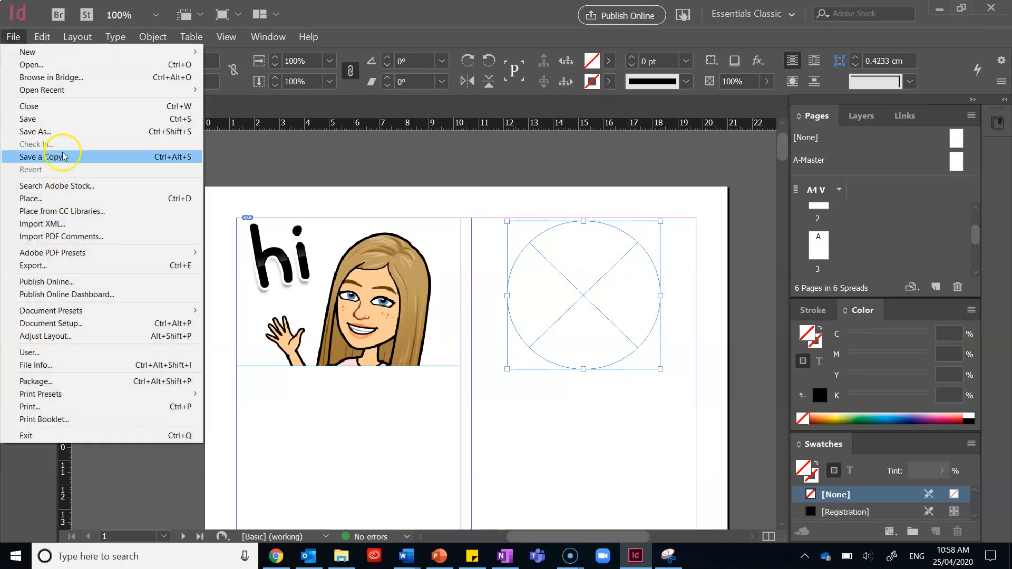
{"action": "left_click", "coordinate": [67, 191]}
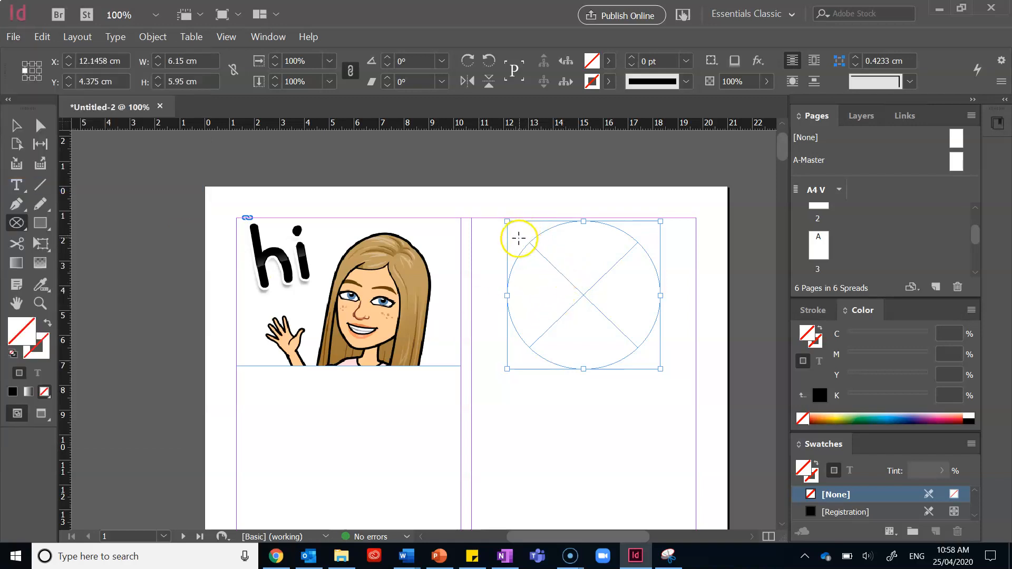
{"action": "left_click", "coordinate": [13, 37]}
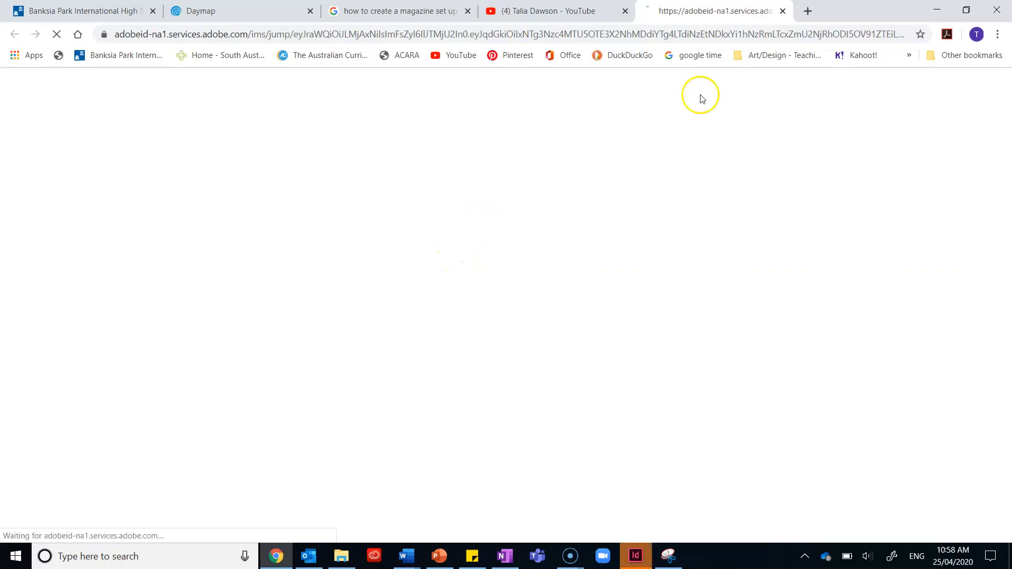
{"action": "left_click", "coordinate": [782, 11]}
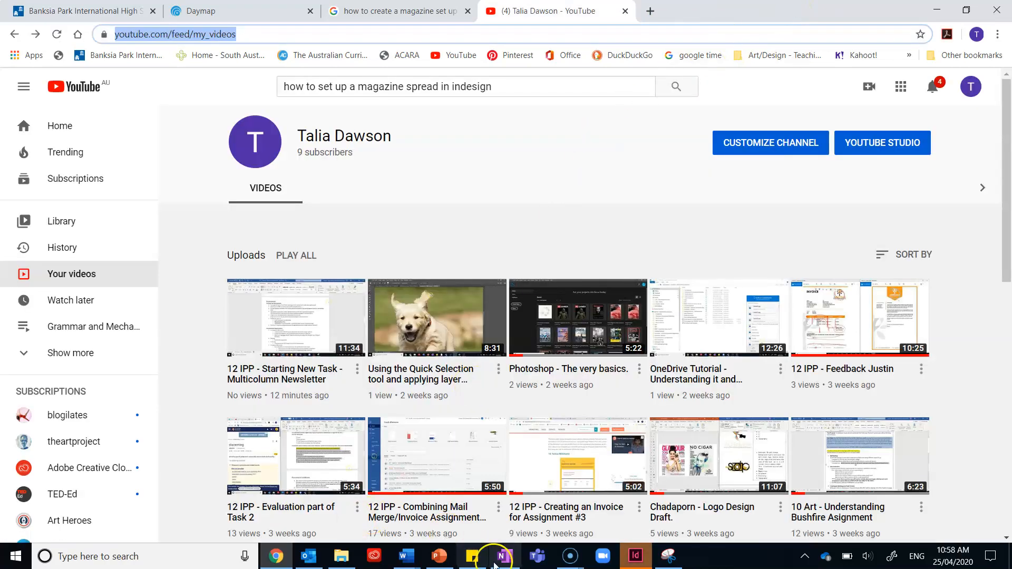
{"action": "left_click", "coordinate": [635, 556]}
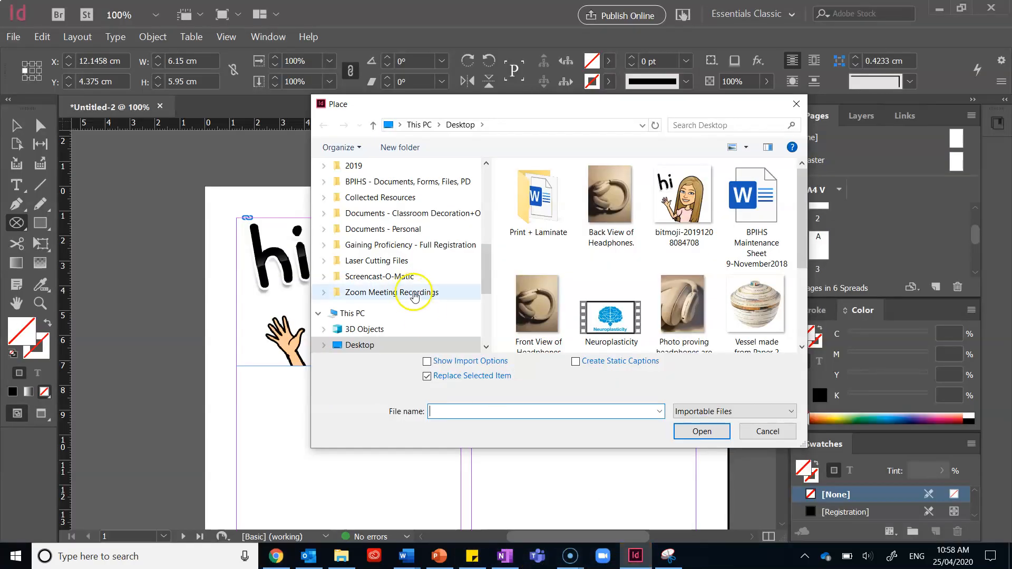
{"action": "left_click", "coordinate": [669, 192]}
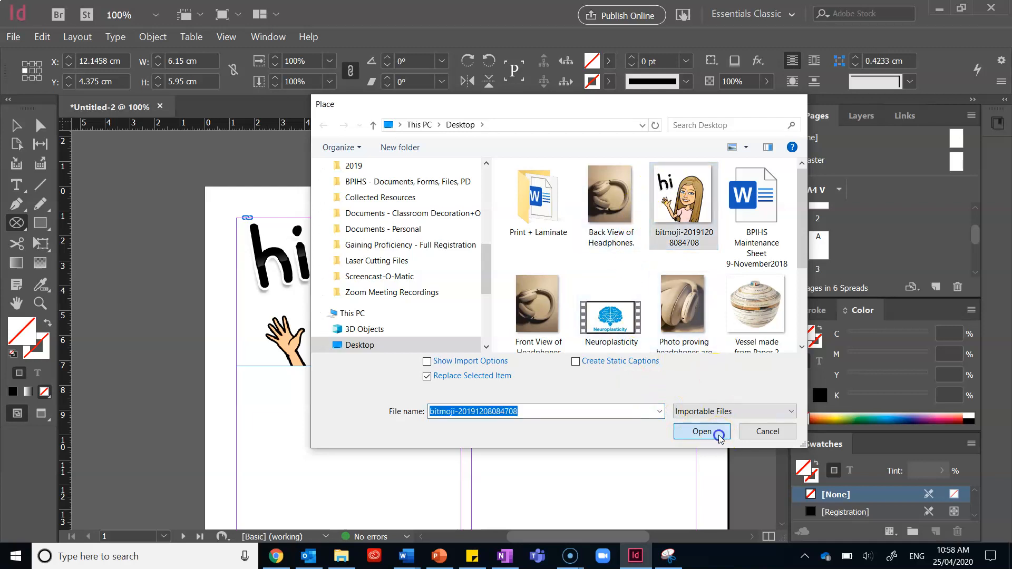
{"action": "left_click", "coordinate": [709, 434]}
Move the ellipse frame up to the top margin and shift the picture down inside it
{"action": "left_click", "coordinate": [15, 124]}
{"action": "left_click_drag", "start_coordinate": [549, 273], "coordinate": [566, 238]}
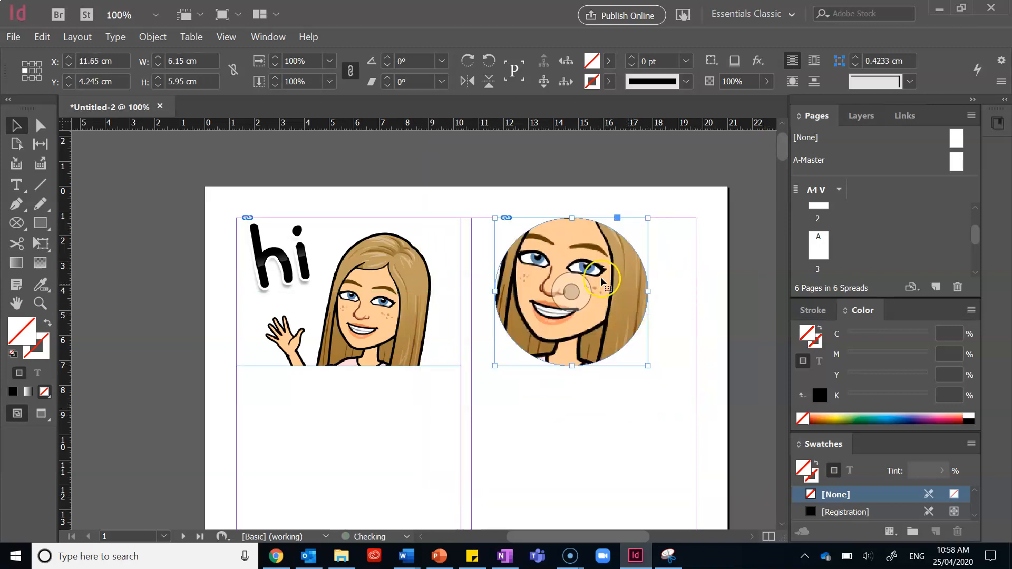
{"action": "left_click", "coordinate": [573, 292]}
{"action": "left_click", "coordinate": [37, 130]}
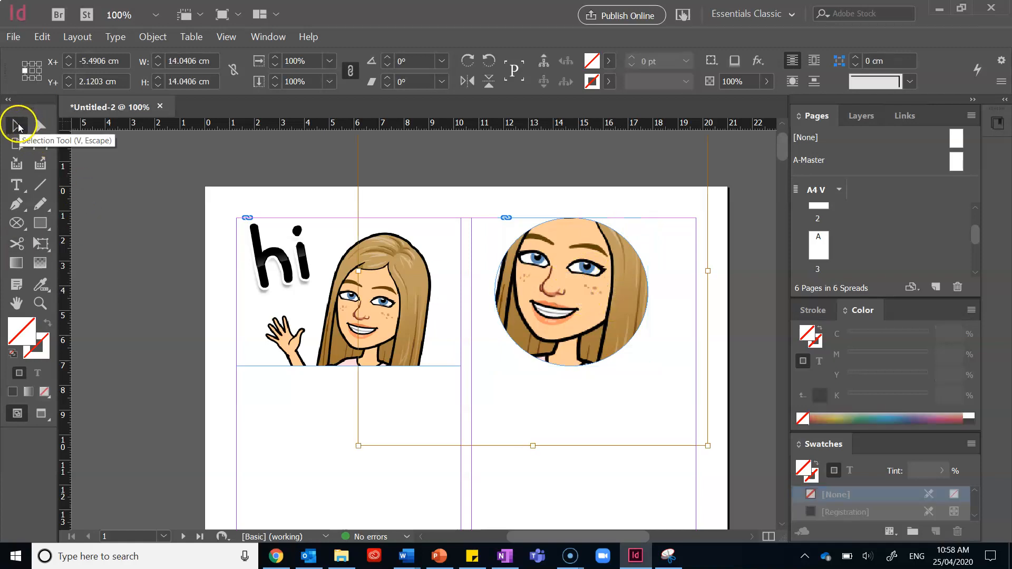
{"action": "left_click", "coordinate": [18, 124]}
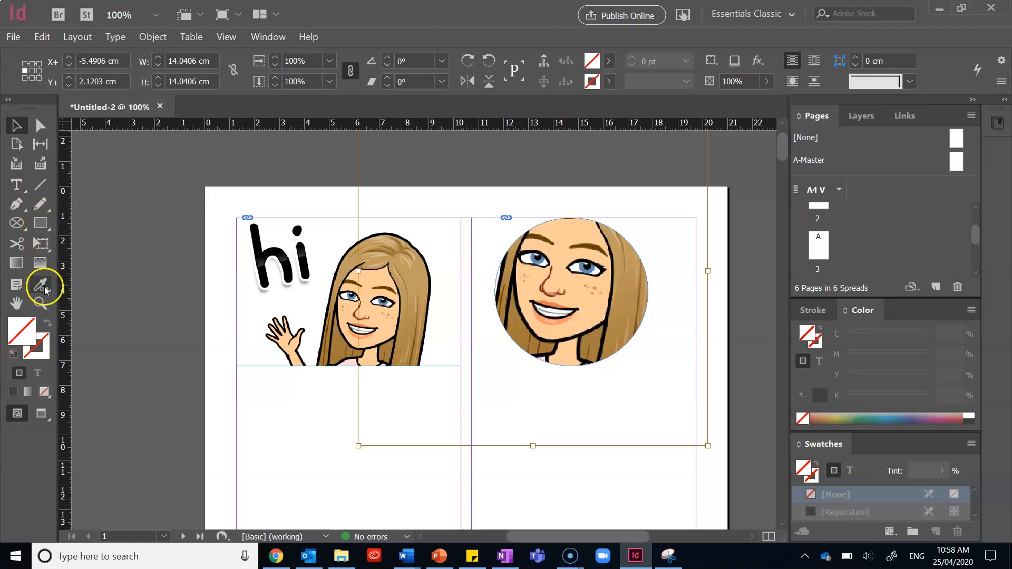
{"action": "left_click_drag", "start_coordinate": [568, 290], "coordinate": [573, 327]}
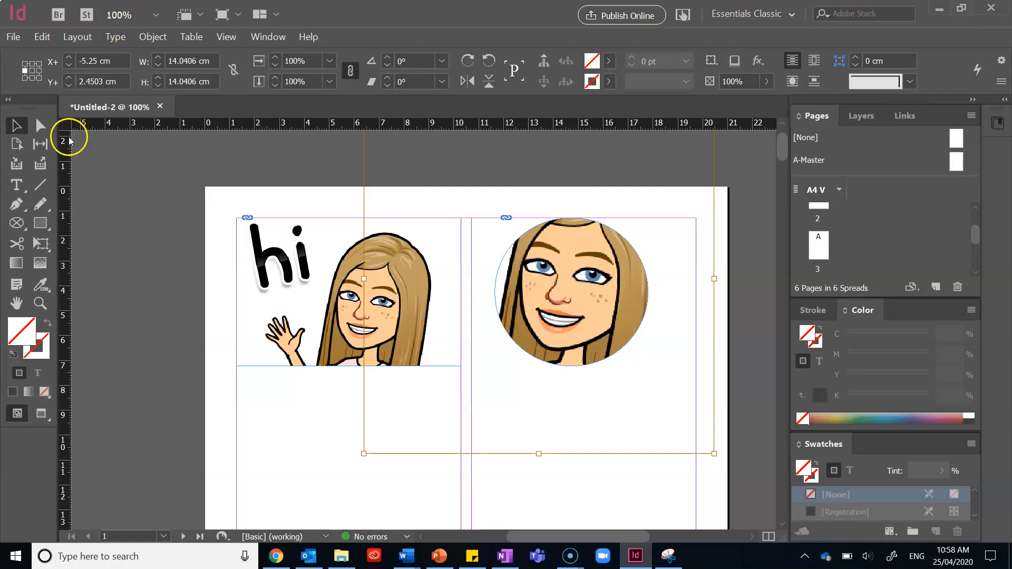
{"action": "left_click", "coordinate": [424, 277]}
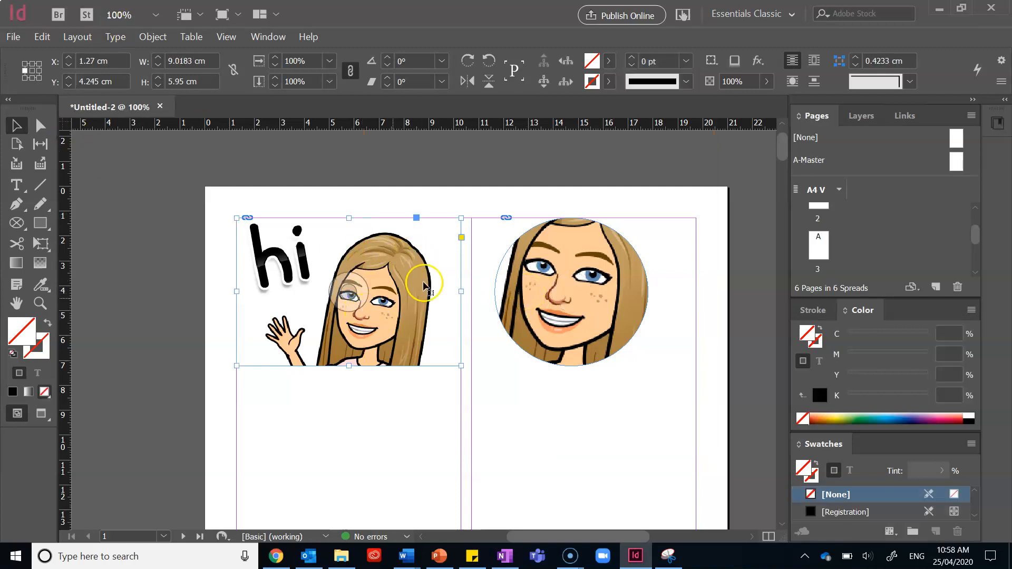
Delete both bitmoji image frames through the Layers panel
{"action": "left_click", "coordinate": [868, 115]}
{"action": "left_click", "coordinate": [838, 138]}
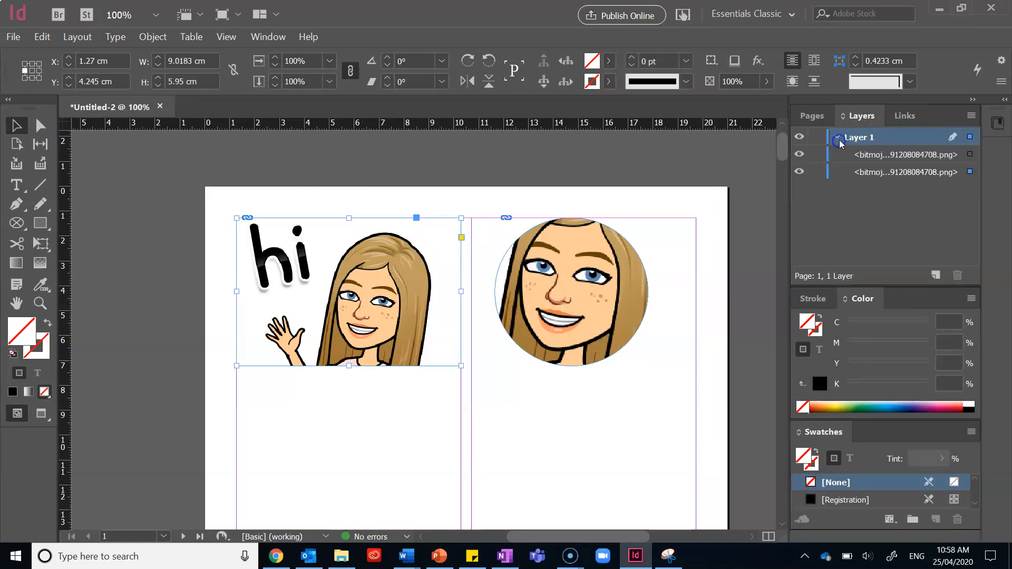
{"action": "left_click", "coordinate": [877, 152]}
{"action": "left_click", "coordinate": [871, 174], "text": "shift"}
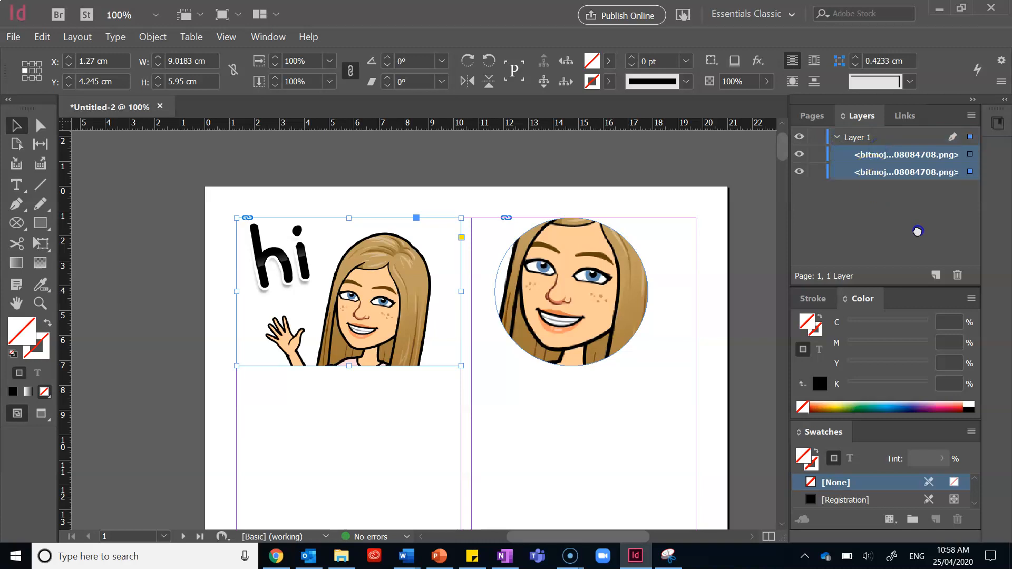
{"action": "left_click", "coordinate": [954, 274]}
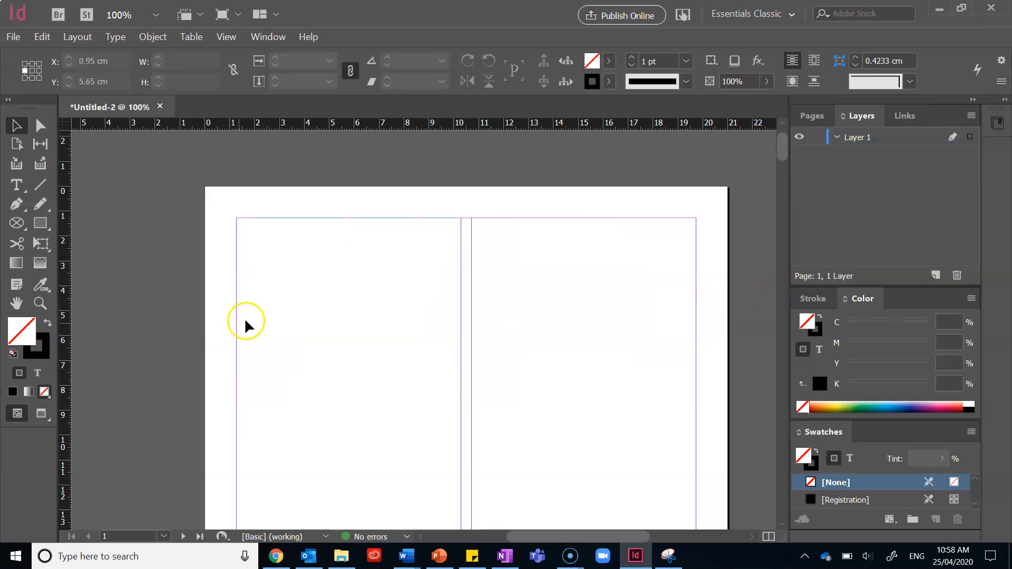
Draw a text frame about 11.7 × 5.2 cm on page 1 and enter "Title Page" at 100 pt
{"action": "key", "text": "ctrl+0"}
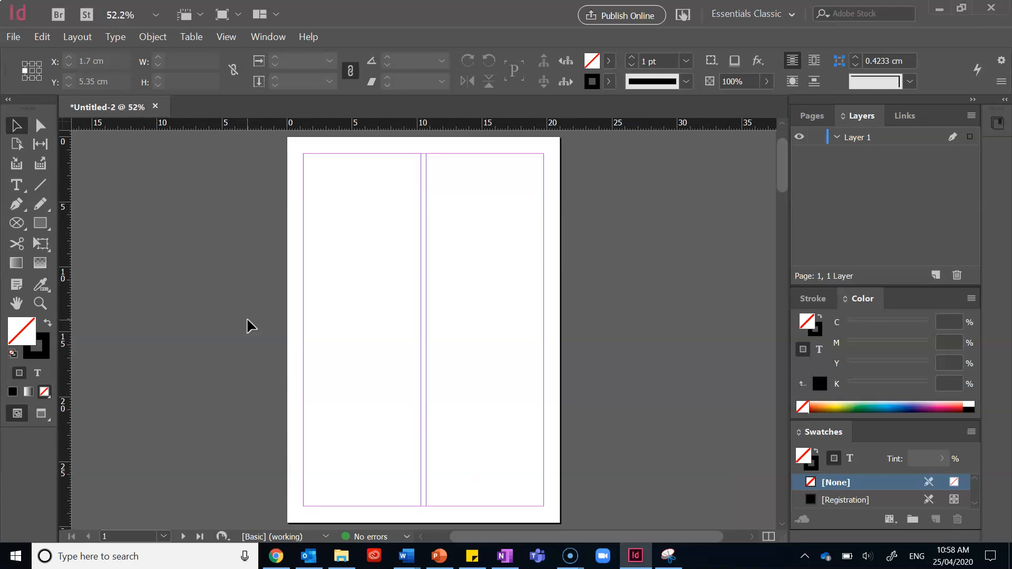
{"action": "left_click", "coordinate": [17, 184]}
{"action": "left_click_drag", "start_coordinate": [336, 254], "coordinate": [488, 322]}
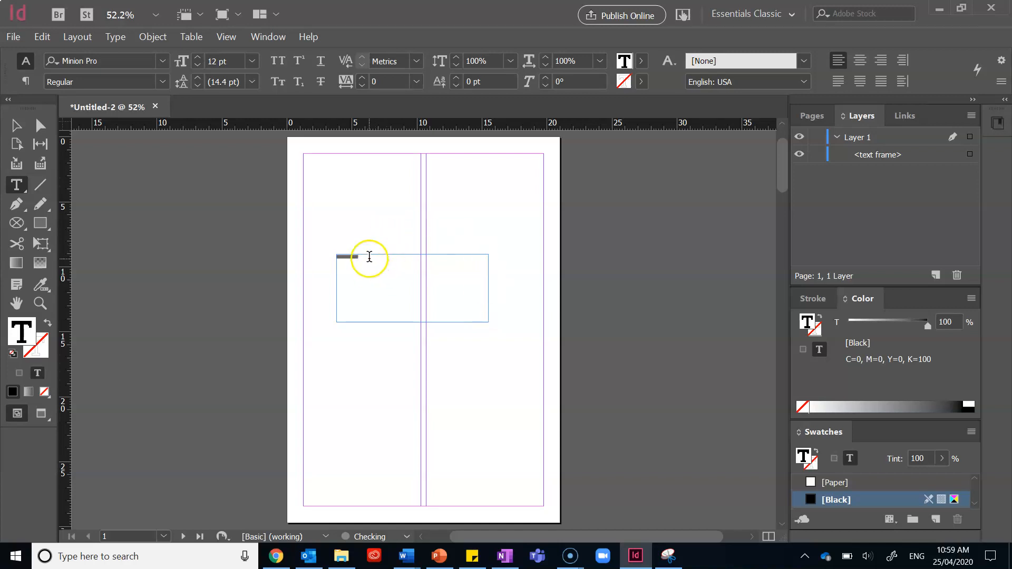
{"action": "left_click_drag", "start_coordinate": [331, 260], "coordinate": [328, 261]}
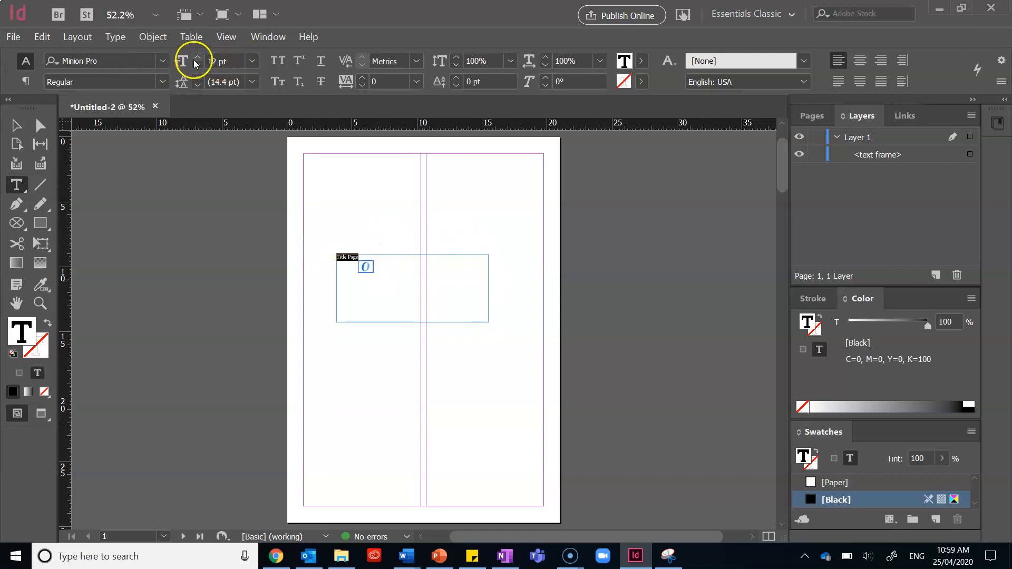
{"action": "left_click", "coordinate": [227, 63]}
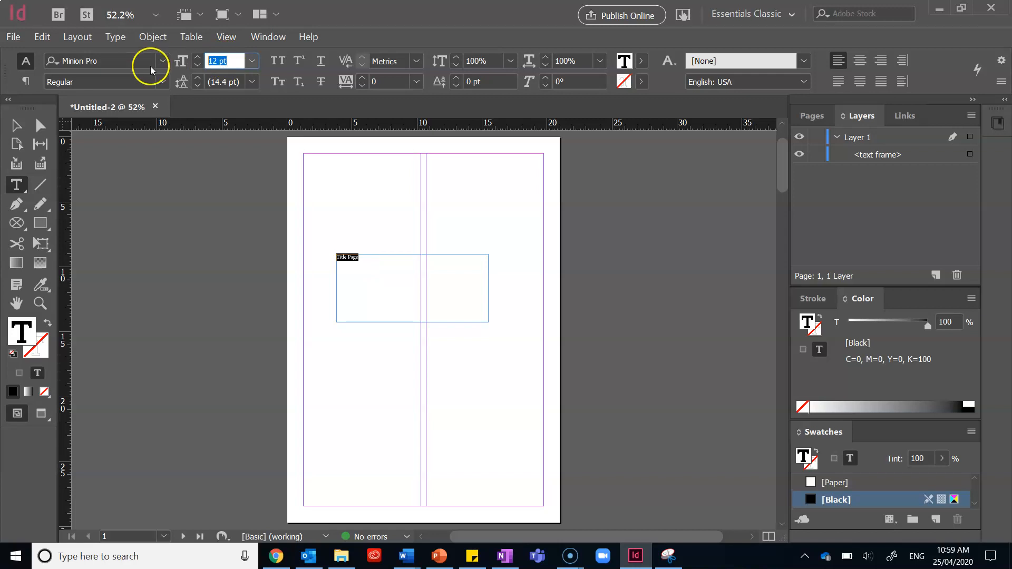
{"action": "key", "text": "Return"}
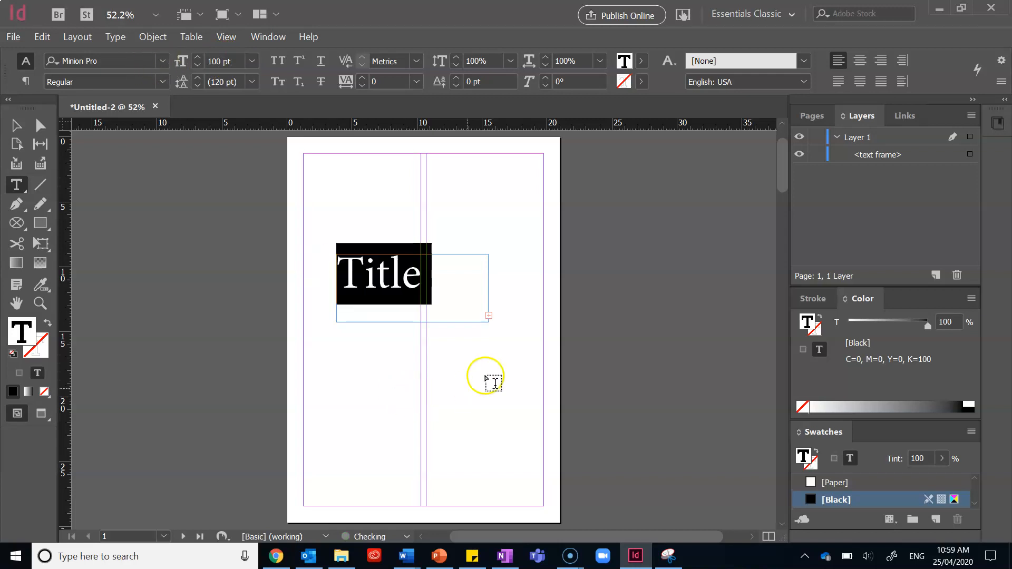
Extend the Title Page text frame downward to about 12.4 cm tall
{"action": "left_click", "coordinate": [14, 127]}
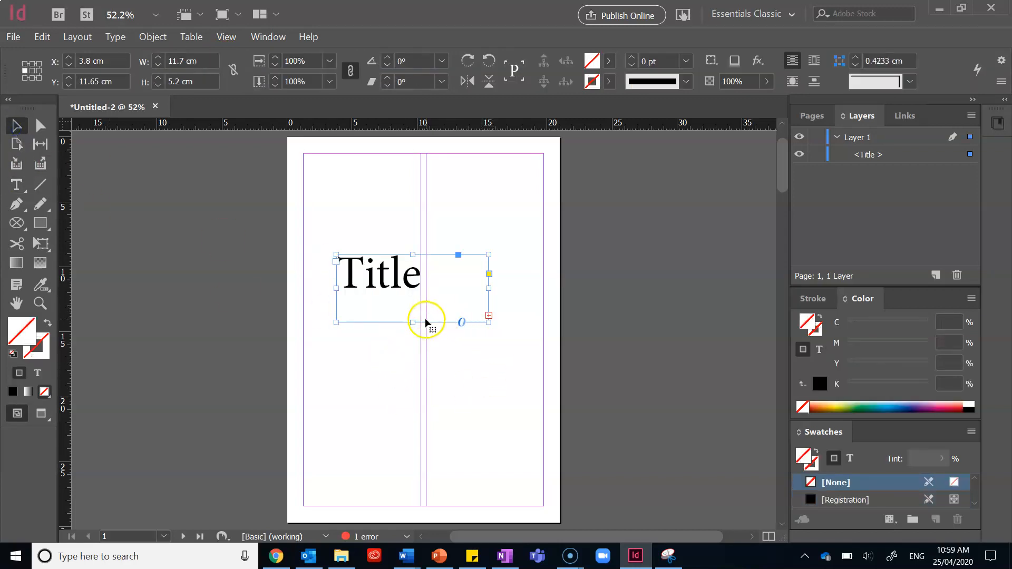
{"action": "left_click_drag", "start_coordinate": [416, 321], "coordinate": [412, 415]}
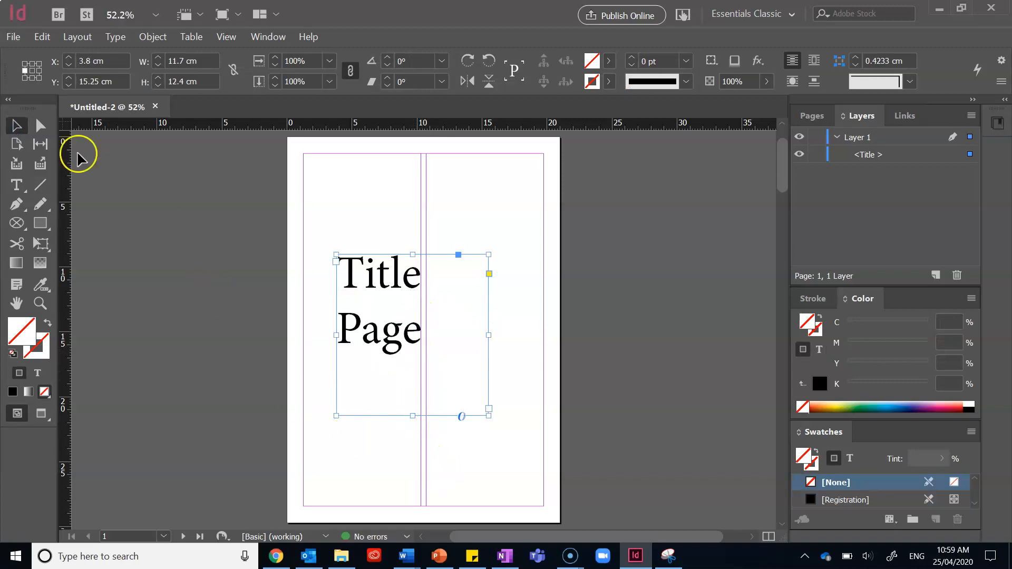
Copy the Title Page text frame and paste it onto page 2 at the top-left margin
{"action": "scroll", "coordinate": [508, 321], "scroll_direction": "down", "scroll_amount": 8}
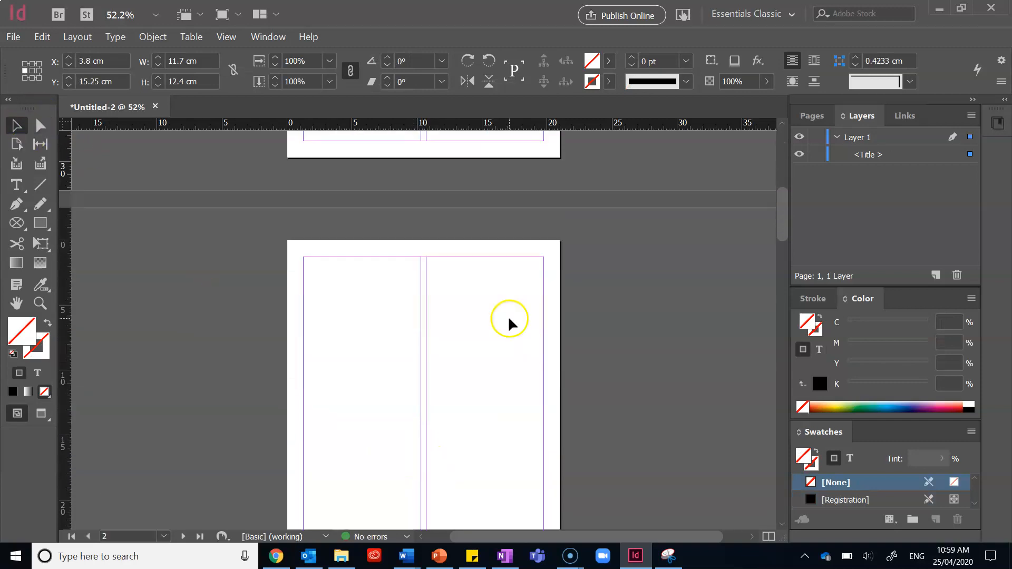
{"action": "left_click", "coordinate": [326, 246]}
{"action": "scroll", "coordinate": [378, 155], "scroll_direction": "up", "scroll_amount": 5}
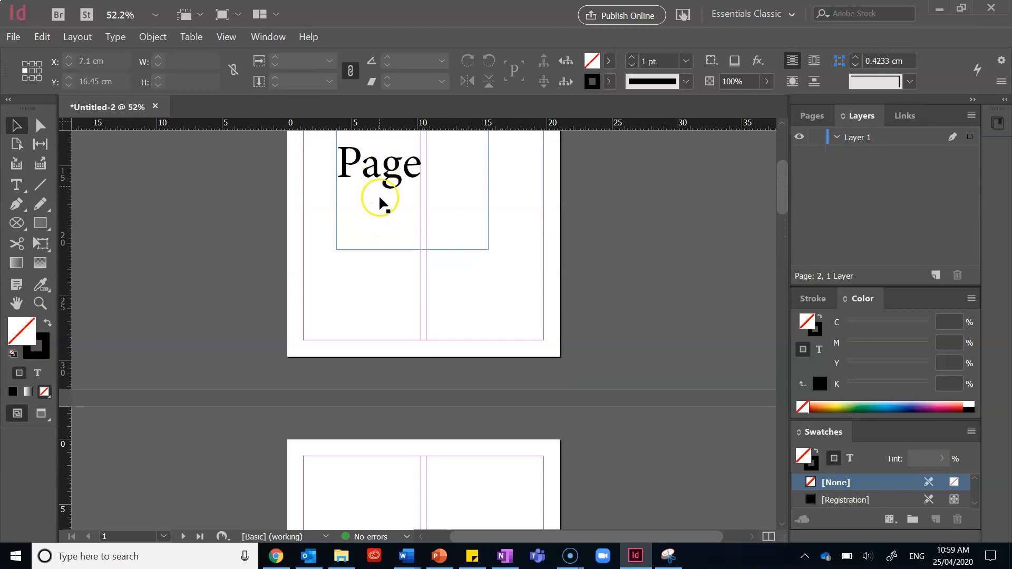
{"action": "left_click", "coordinate": [337, 184]}
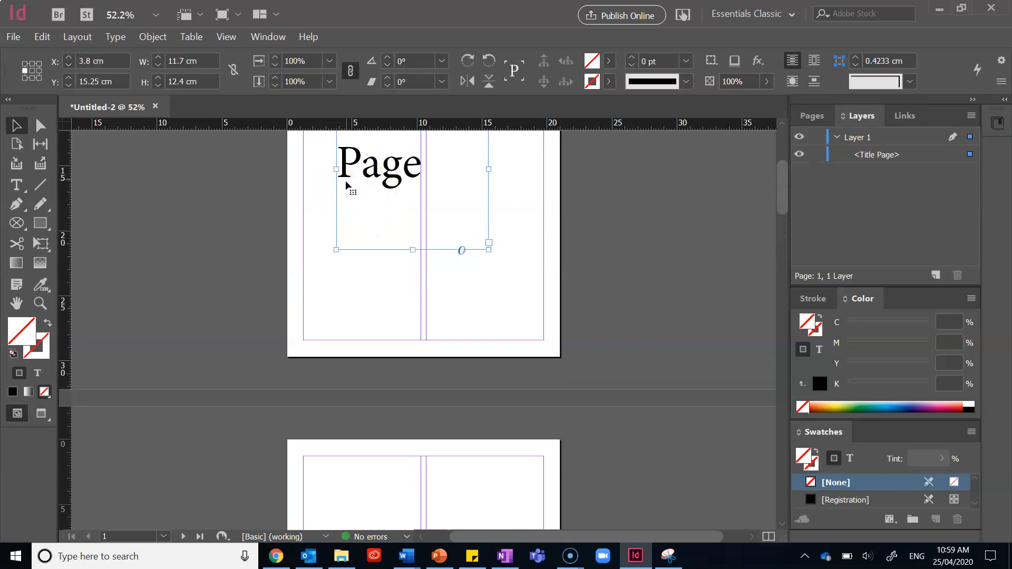
{"action": "scroll", "coordinate": [321, 287], "scroll_direction": "down", "scroll_amount": 2}
{"action": "scroll", "coordinate": [322, 287], "scroll_direction": "down", "scroll_amount": 2}
{"action": "key", "text": "ctrl+v"}
{"action": "left_click_drag", "start_coordinate": [394, 270], "coordinate": [356, 239]}
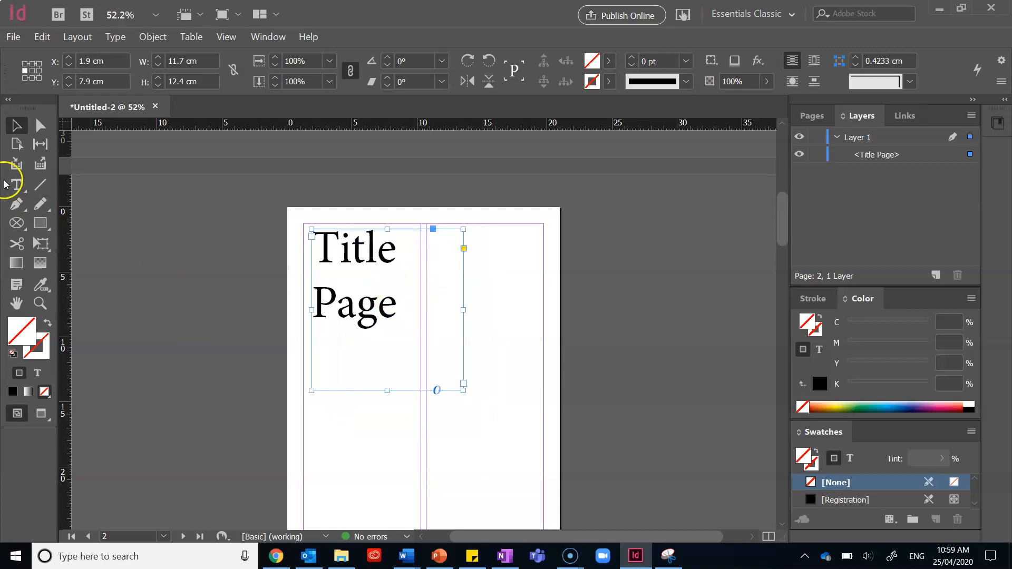
Replace the text in the page 2 frame with "Investigation"
{"action": "double_click", "coordinate": [397, 307]}
{"action": "key", "text": "ctrl+a"}
{"action": "key", "text": "BackSpace"}
{"action": "type", "text": "Investi"}
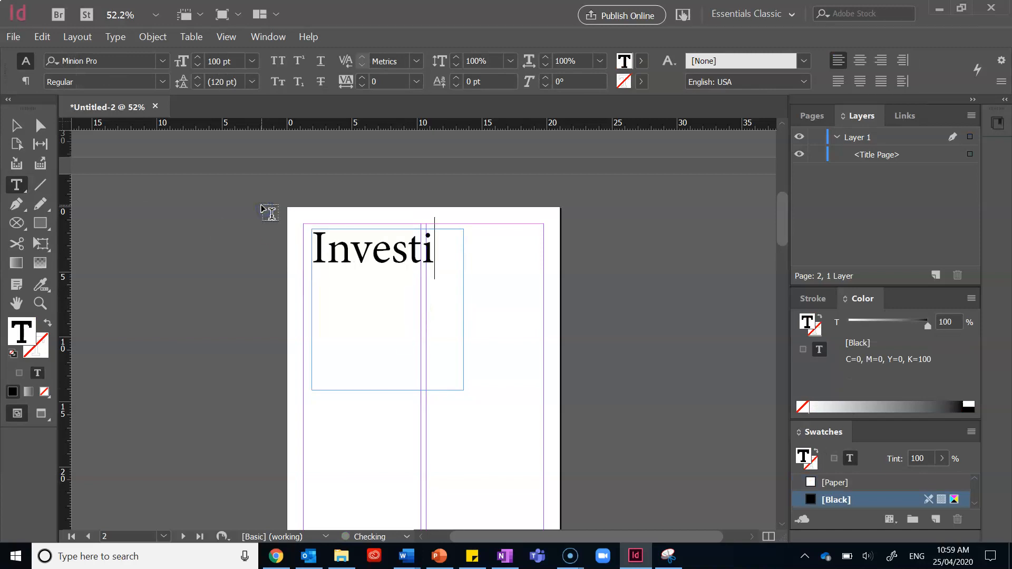
{"action": "type", "text": "gation"}
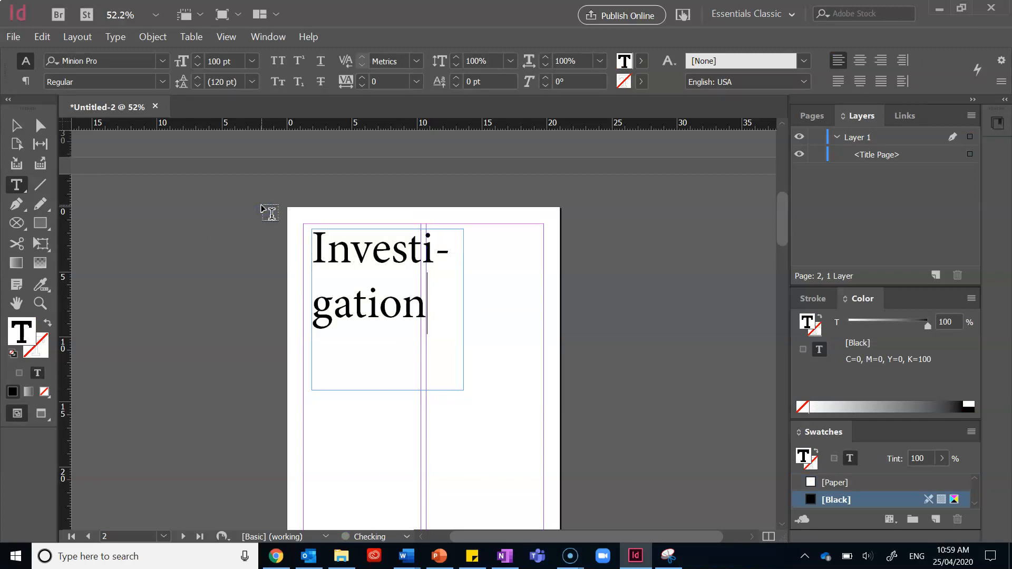
{"action": "left_click", "coordinate": [438, 345]}
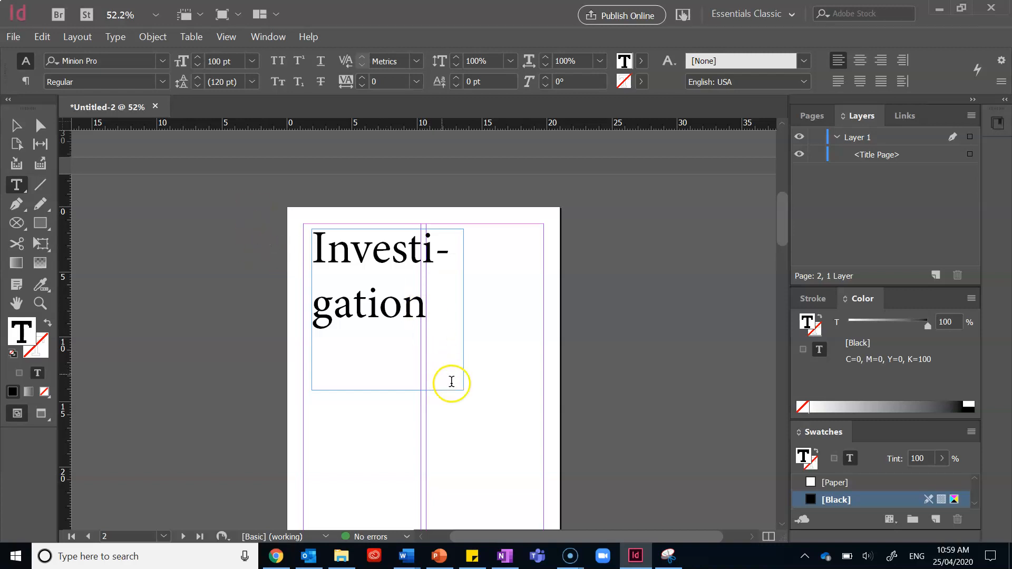
{"action": "left_click", "coordinate": [16, 125]}
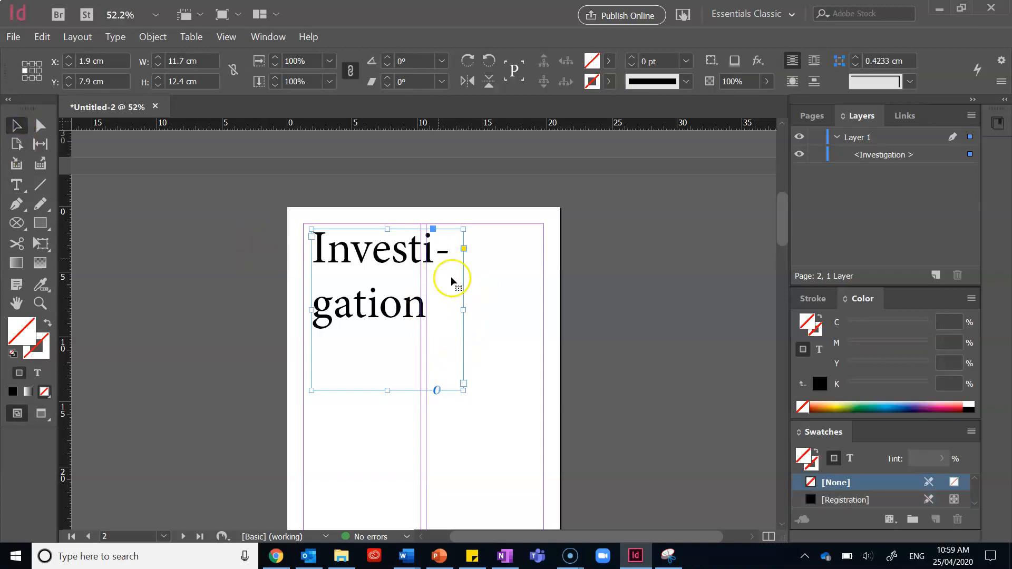
Widen the Investigation frame to 17.83 cm across both columns and reduce its font size from 100 pt by a few points
{"action": "left_click_drag", "start_coordinate": [462, 313], "coordinate": [543, 315]}
{"action": "left_click", "coordinate": [393, 359]}
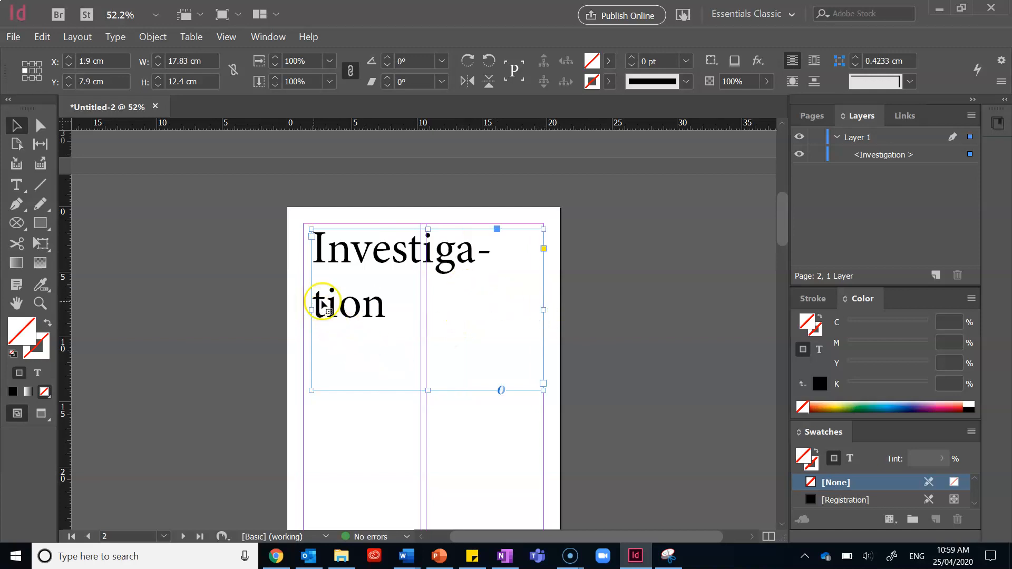
{"action": "double_click", "coordinate": [361, 299]}
{"action": "left_click_drag", "start_coordinate": [387, 306], "coordinate": [287, 239]}
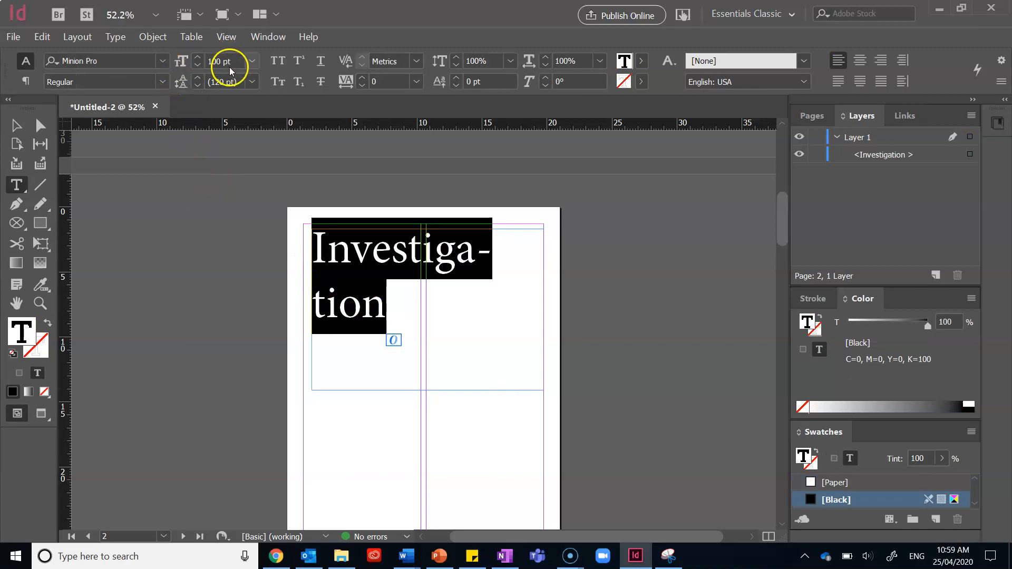
{"action": "left_click", "coordinate": [198, 65]}
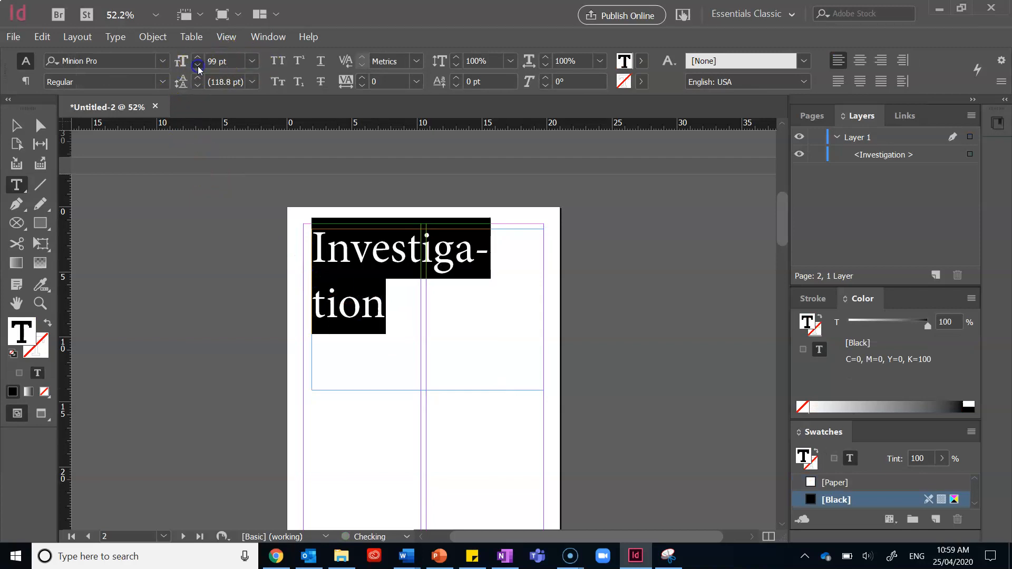
{"action": "left_click", "coordinate": [197, 65]}
{"action": "left_click", "coordinate": [198, 65]}
{"action": "left_click", "coordinate": [198, 65]}
{"action": "left_click", "coordinate": [198, 65]}
{"action": "left_click", "coordinate": [198, 65]}
{"action": "left_click", "coordinate": [198, 65]}
{"action": "left_click", "coordinate": [406, 445]}
{"action": "scroll", "coordinate": [492, 400], "scroll_direction": "down", "scroll_amount": 8}
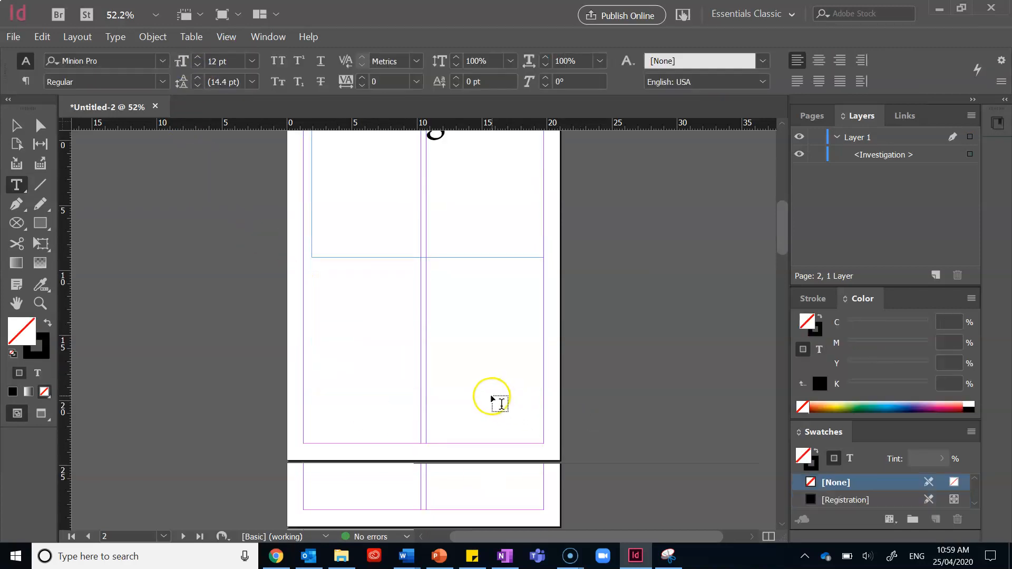
{"action": "scroll", "coordinate": [314, 286], "scroll_direction": "up", "scroll_amount": 8}
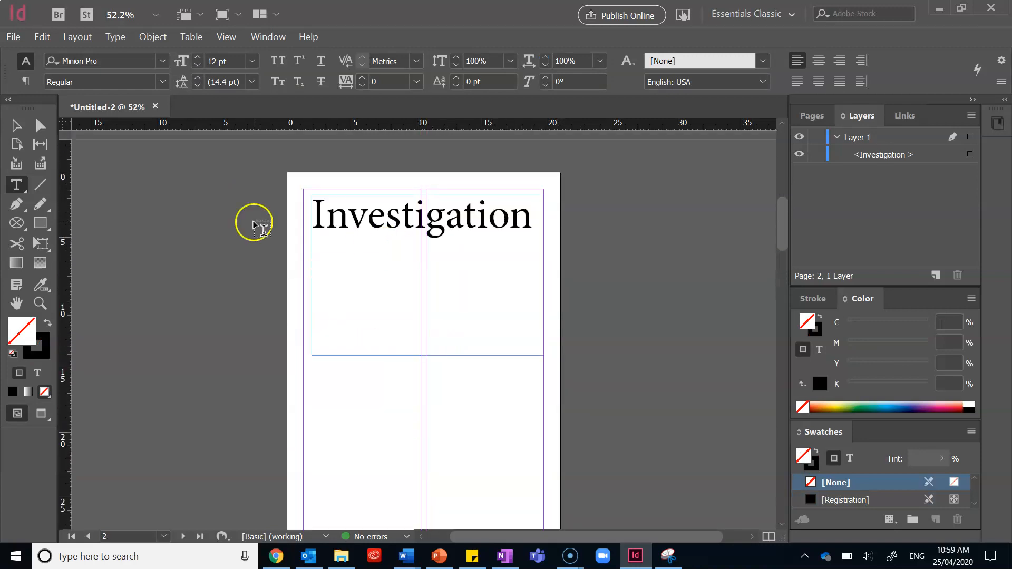
Paste the Investigation text frame onto page 3 and move it up to the top margin
{"action": "left_click", "coordinate": [8, 128]}
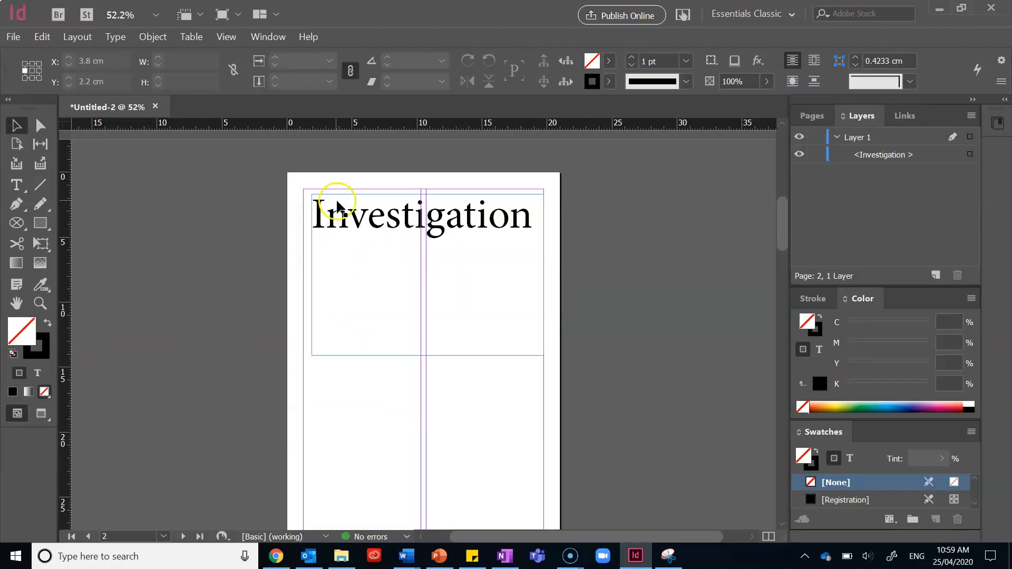
{"action": "scroll", "coordinate": [353, 227], "scroll_direction": "down", "scroll_amount": 8}
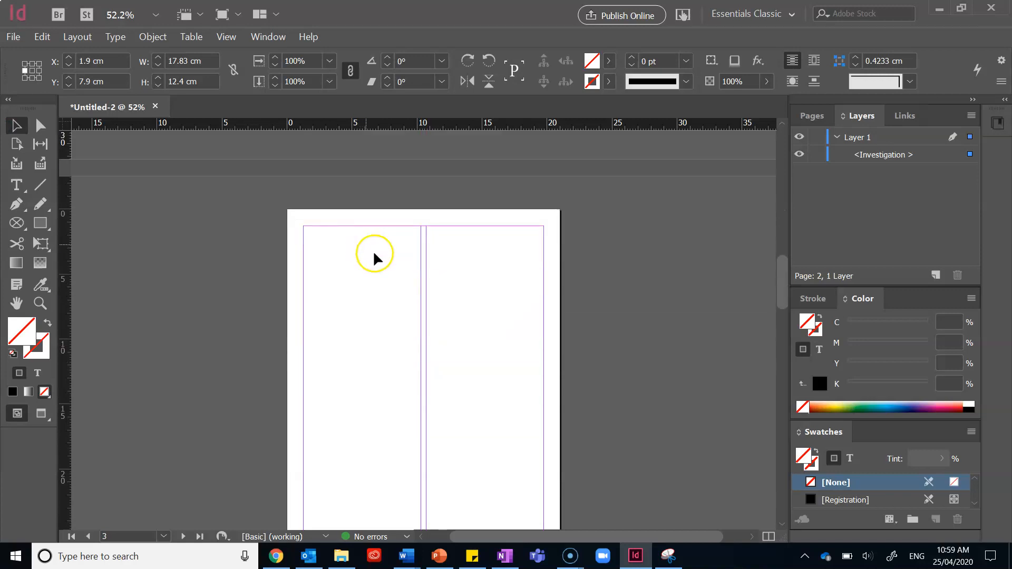
{"action": "key", "text": "ctrl+v"}
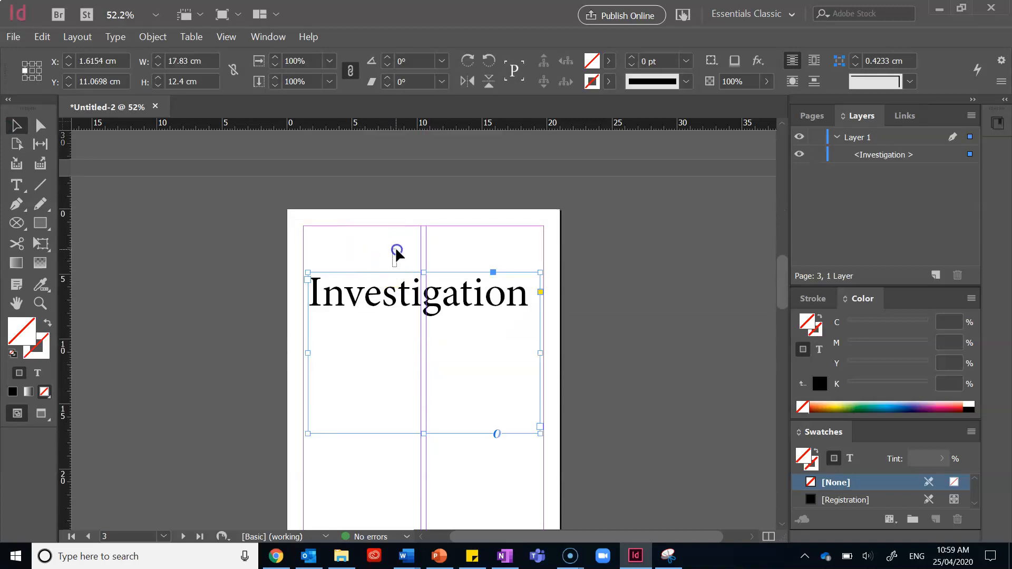
{"action": "left_click_drag", "start_coordinate": [403, 281], "coordinate": [406, 239]}
Add a new page after page 6 so the document has seven pages
{"action": "scroll", "coordinate": [405, 240], "scroll_direction": "down", "scroll_amount": 8}
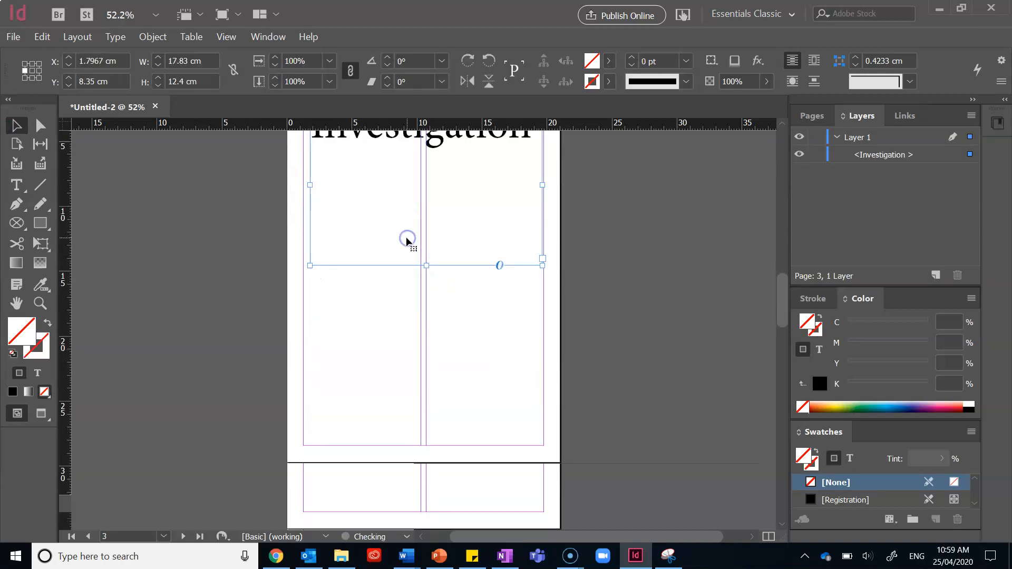
{"action": "scroll", "coordinate": [405, 242], "scroll_direction": "down", "scroll_amount": 5}
{"action": "scroll", "coordinate": [381, 220], "scroll_direction": "up", "scroll_amount": 2}
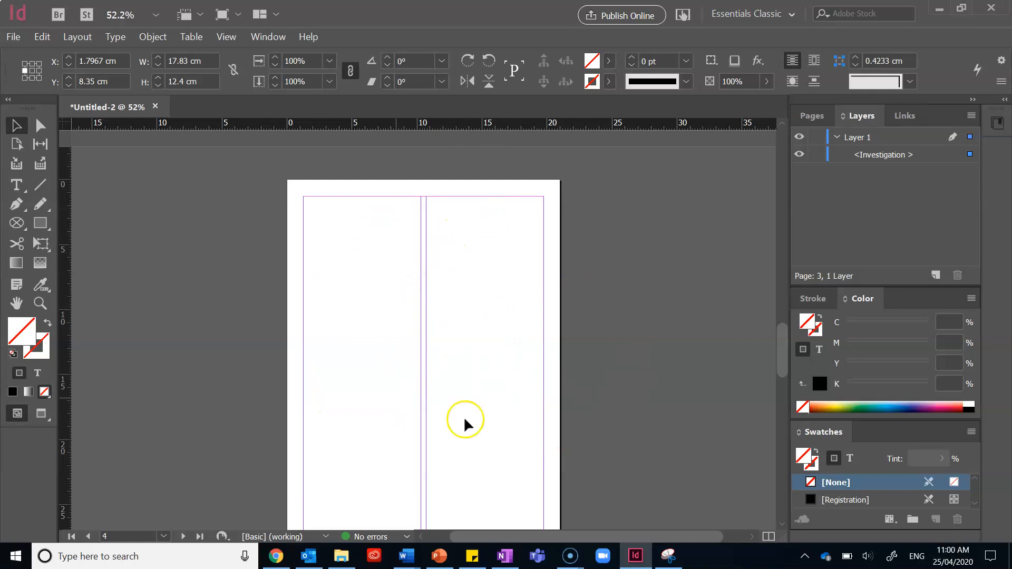
{"action": "scroll", "coordinate": [465, 419], "scroll_direction": "down", "scroll_amount": 8}
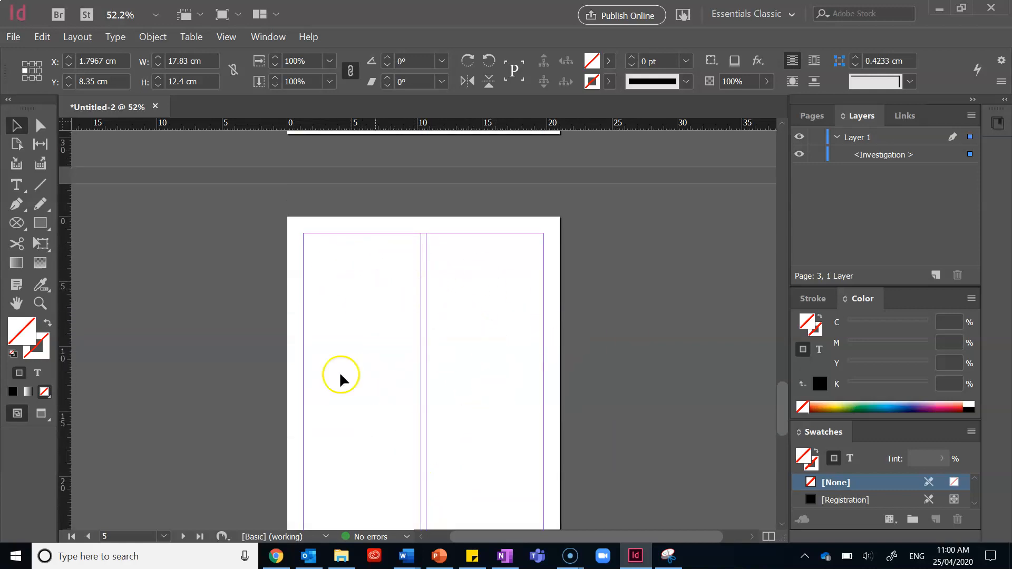
{"action": "scroll", "coordinate": [341, 375], "scroll_direction": "down", "scroll_amount": 10}
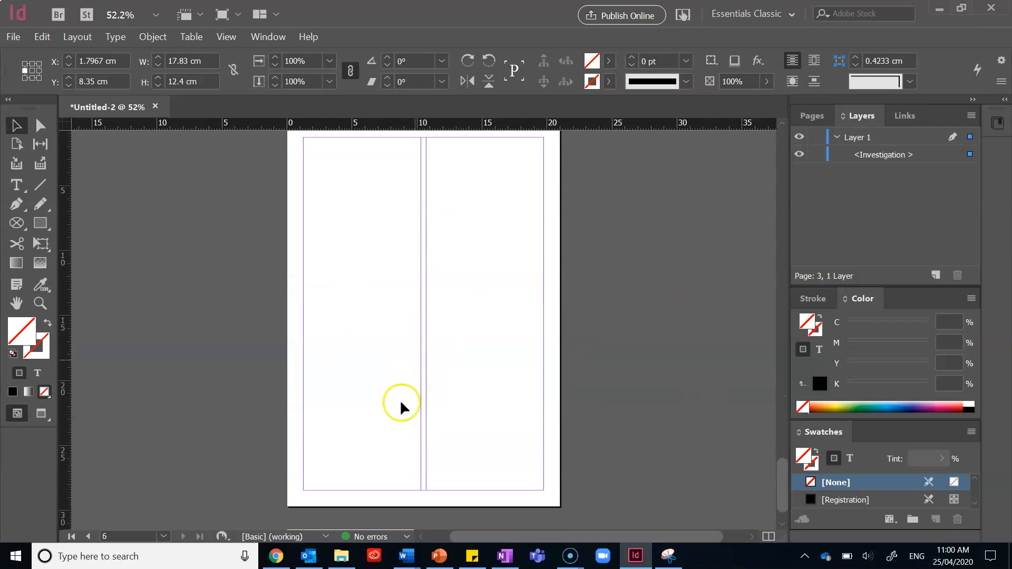
{"action": "scroll", "coordinate": [464, 432], "scroll_direction": "down", "scroll_amount": 1}
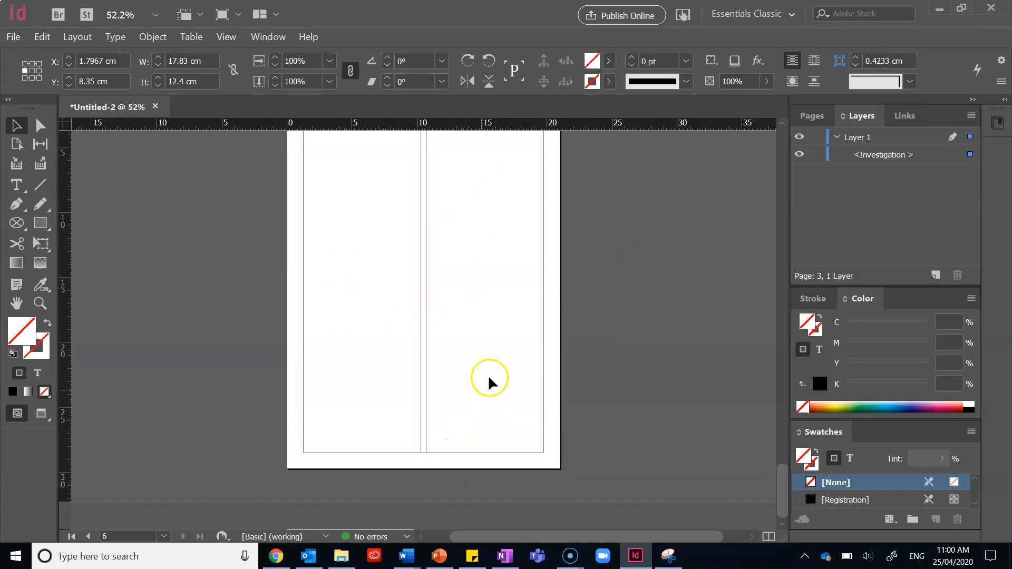
{"action": "left_click", "coordinate": [814, 115]}
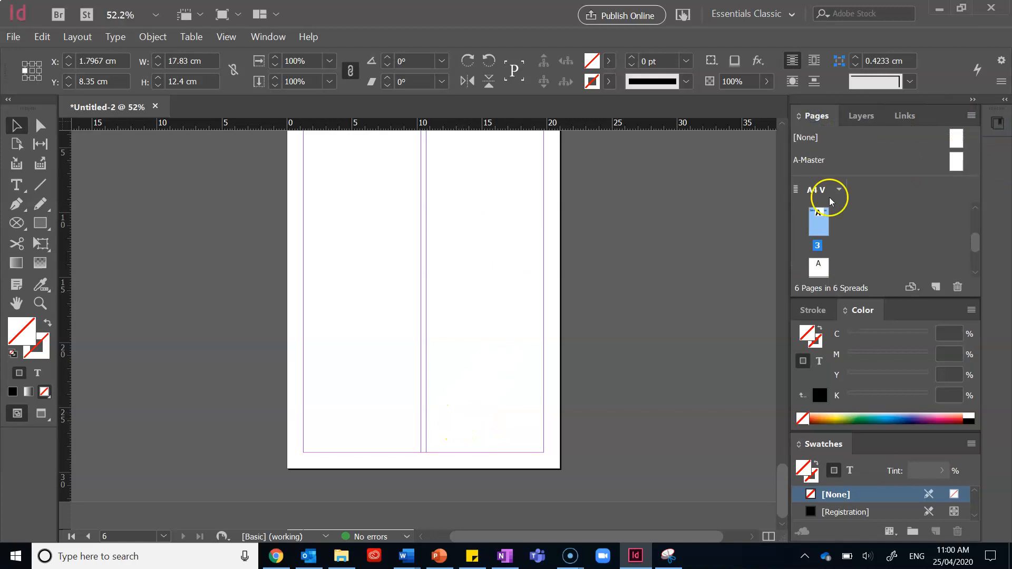
{"action": "scroll", "coordinate": [834, 262], "scroll_direction": "down", "scroll_amount": 3}
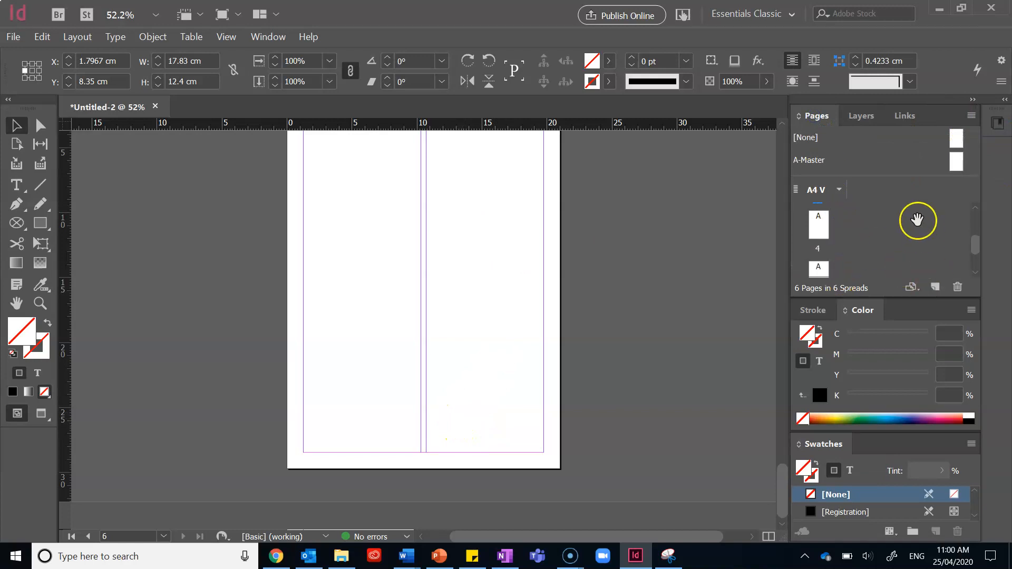
{"action": "left_click", "coordinate": [817, 244]}
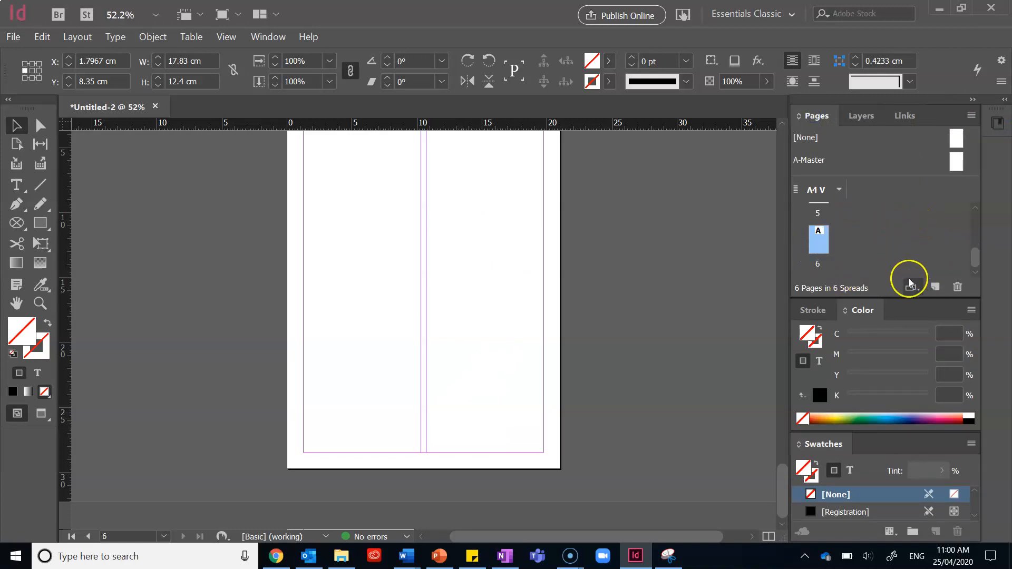
{"action": "left_click", "coordinate": [933, 288]}
{"action": "left_click", "coordinate": [829, 241]}
{"action": "scroll", "coordinate": [379, 344], "scroll_direction": "down", "scroll_amount": 1}
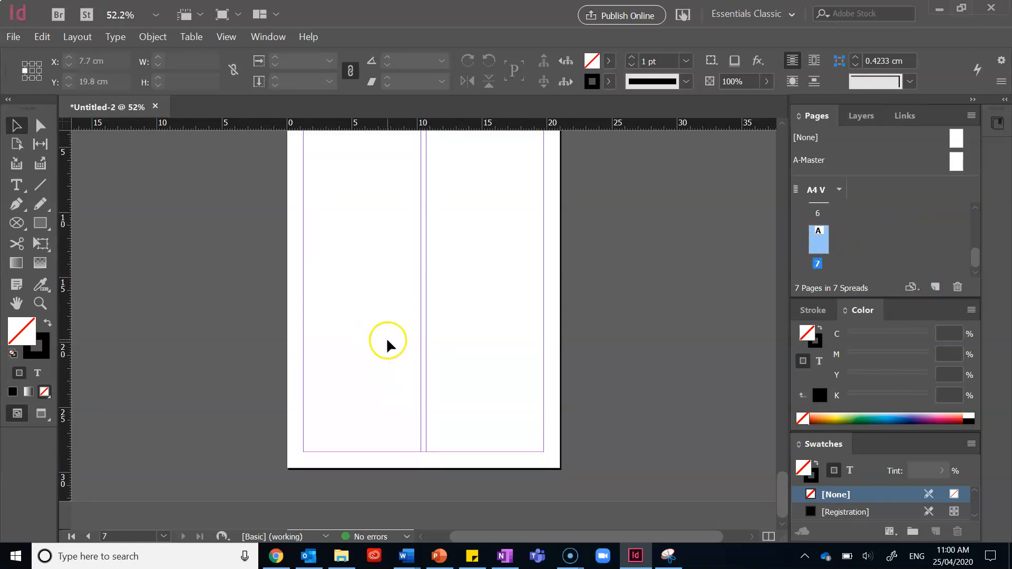
Scroll back up through the pages to the title page on page 1
{"action": "scroll", "coordinate": [386, 337], "scroll_direction": "up", "scroll_amount": 3}
{"action": "scroll", "coordinate": [389, 340], "scroll_direction": "down", "scroll_amount": 1}
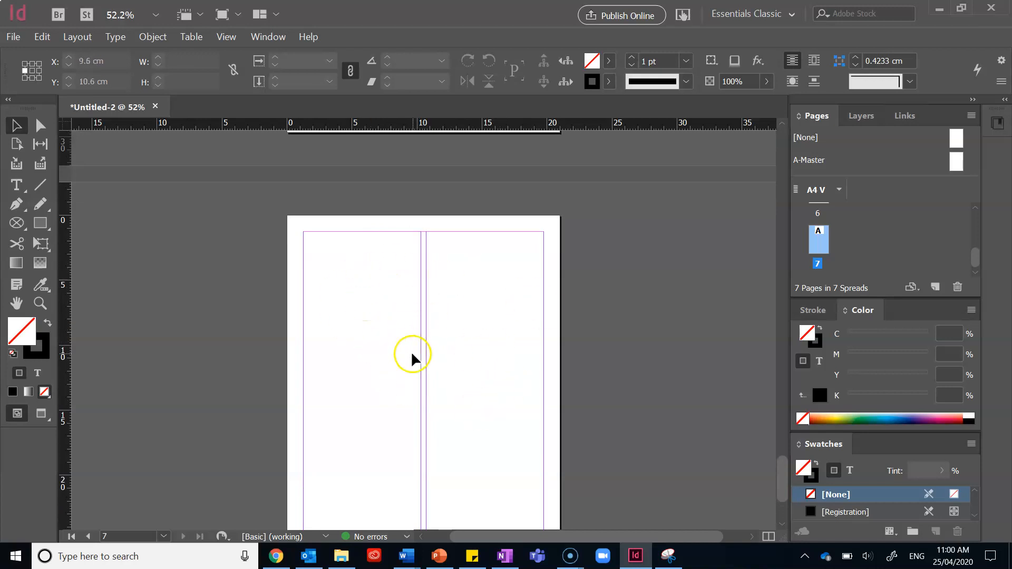
{"action": "scroll", "coordinate": [395, 369], "scroll_direction": "down", "scroll_amount": 3}
{"action": "scroll", "coordinate": [394, 367], "scroll_direction": "up", "scroll_amount": 1}
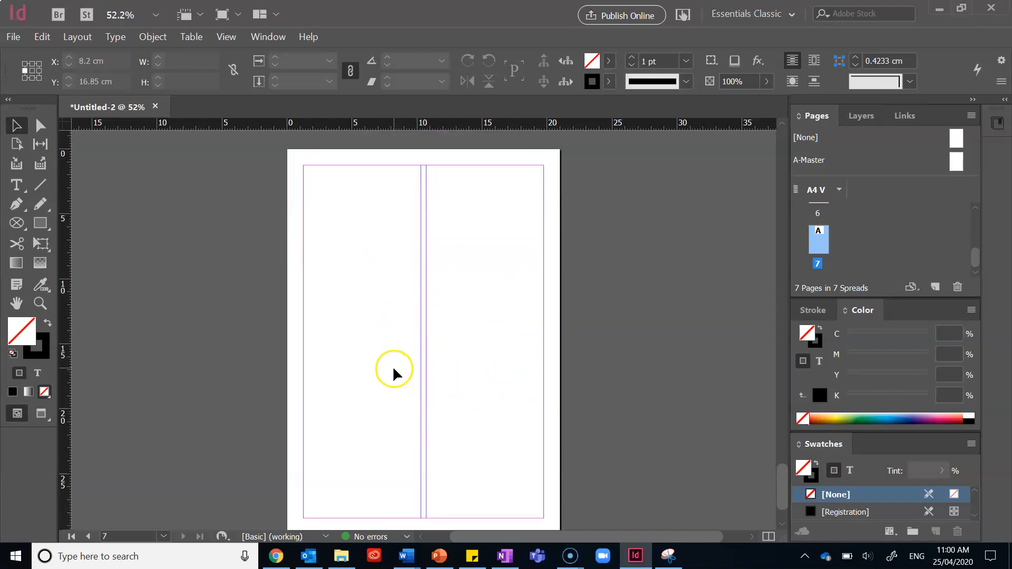
{"action": "scroll", "coordinate": [393, 373], "scroll_direction": "up", "scroll_amount": 5}
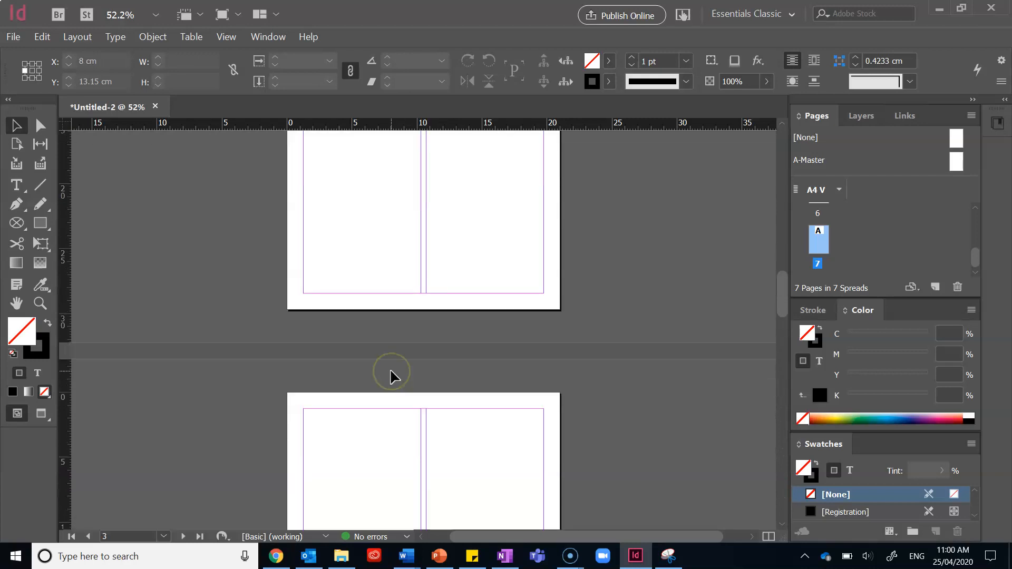
{"action": "scroll", "coordinate": [391, 371], "scroll_direction": "up", "scroll_amount": 20}
{"action": "scroll", "coordinate": [390, 375], "scroll_direction": "up", "scroll_amount": 10}
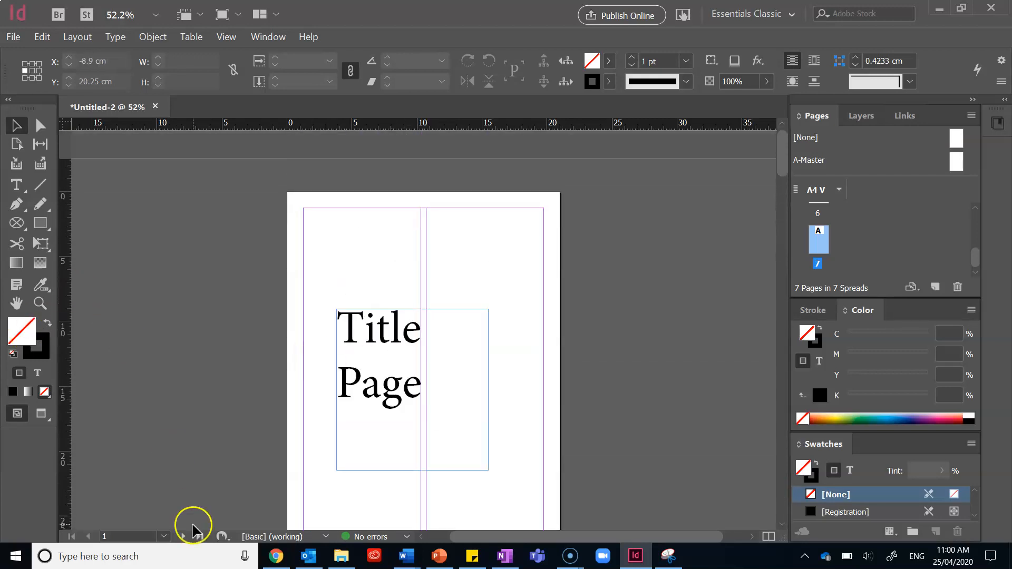